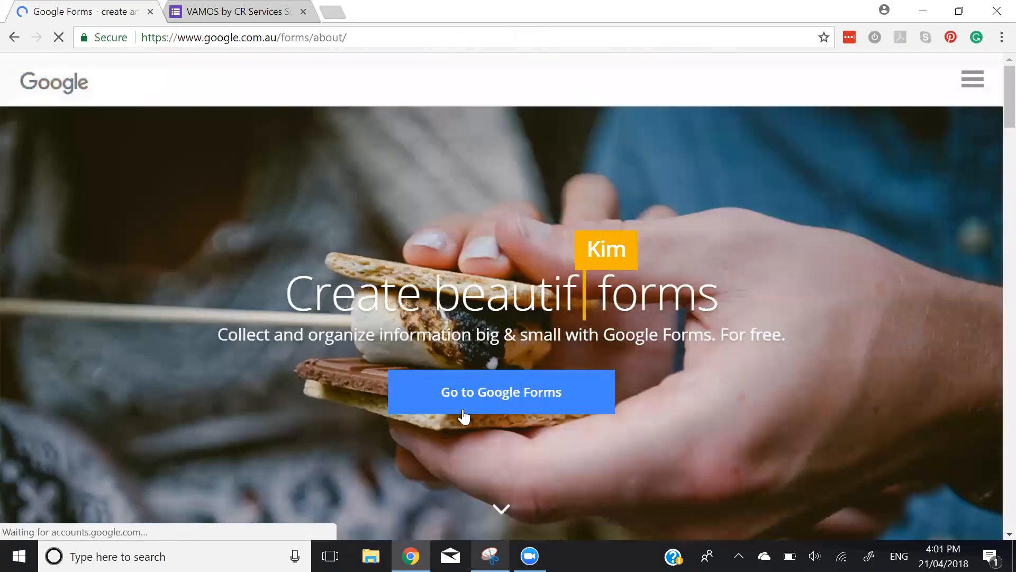
Open Google Forms, browse the general template gallery, and return to the forms home page
left_click(494, 398)
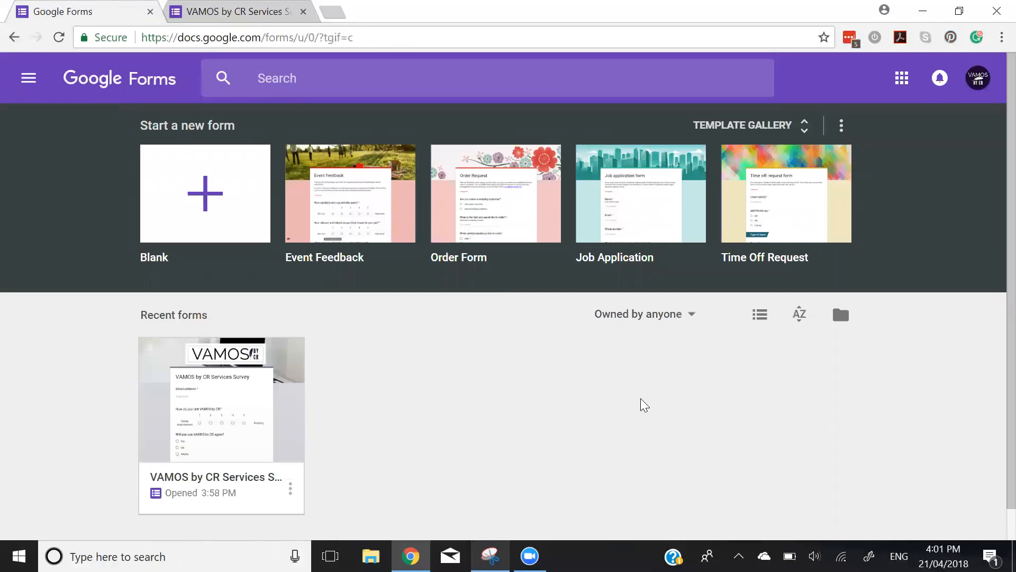
left_click(728, 130)
scroll(420, 499, "down", 10)
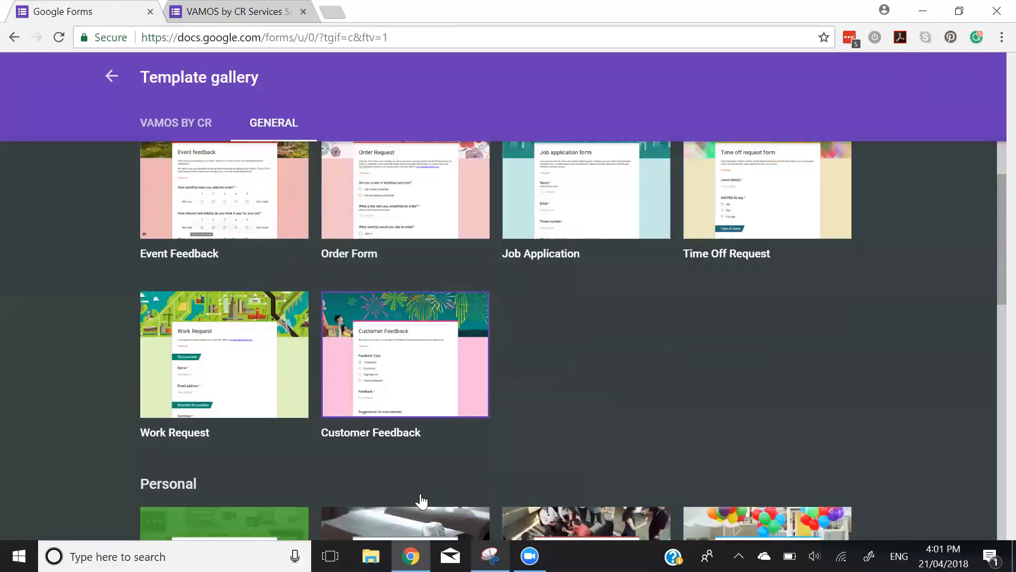
scroll(422, 501, "up", 6)
left_click(122, 77)
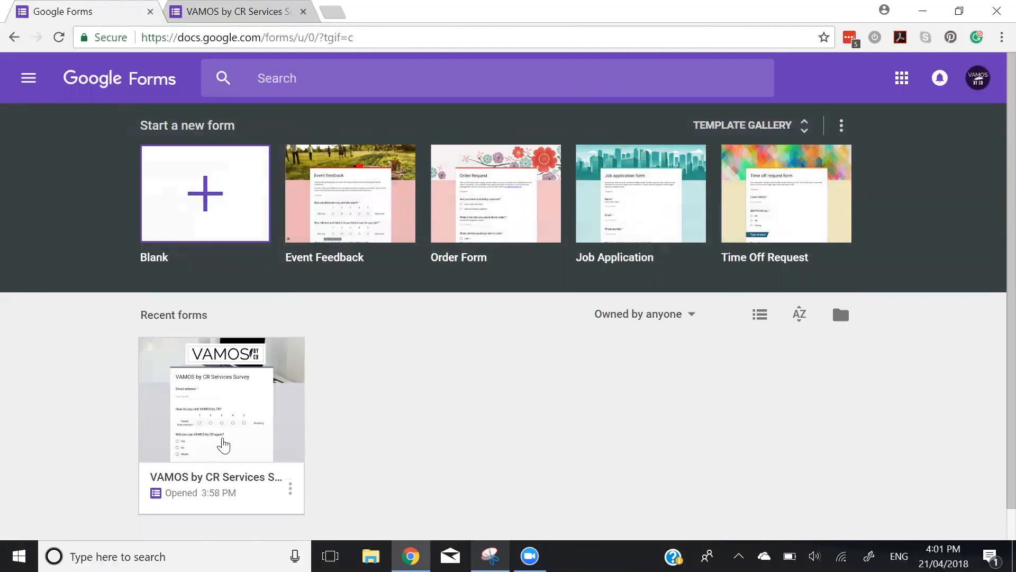
Open the recent form "VAMOS by CR Services Survey" and look over its questions
left_click(238, 438)
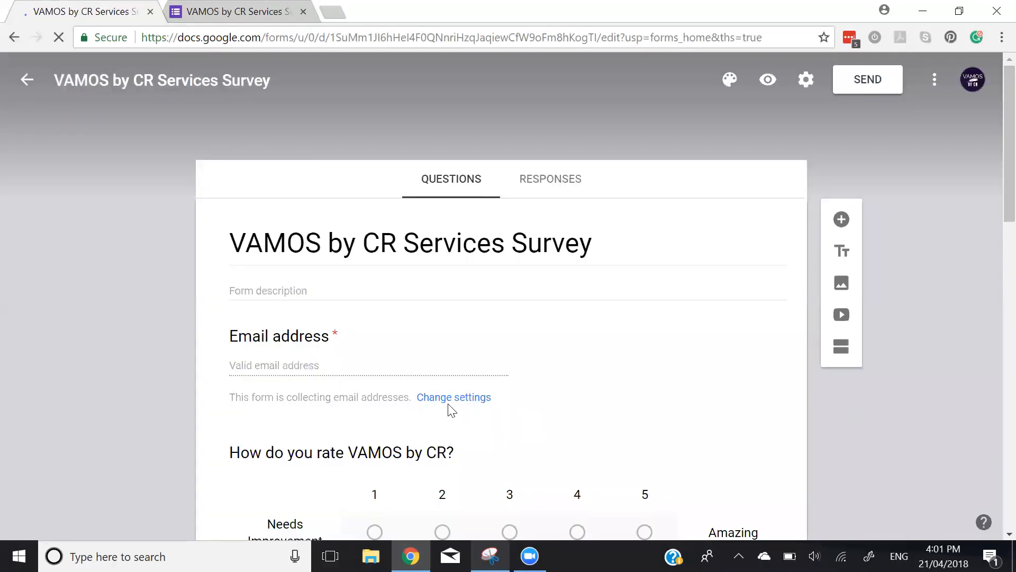
scroll(278, 369, "down", 3)
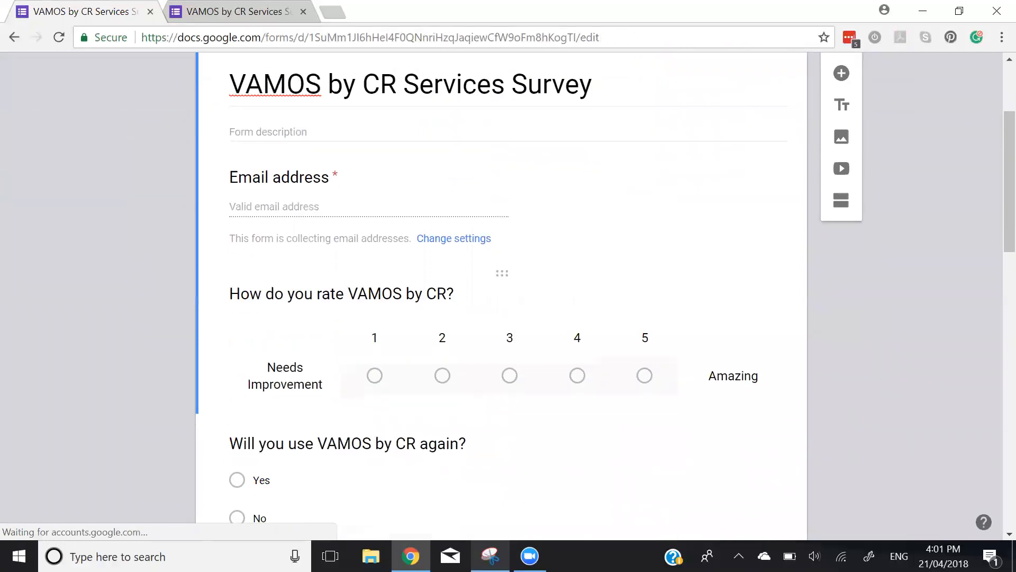
scroll(270, 411, "down", 4)
scroll(268, 413, "up", 6)
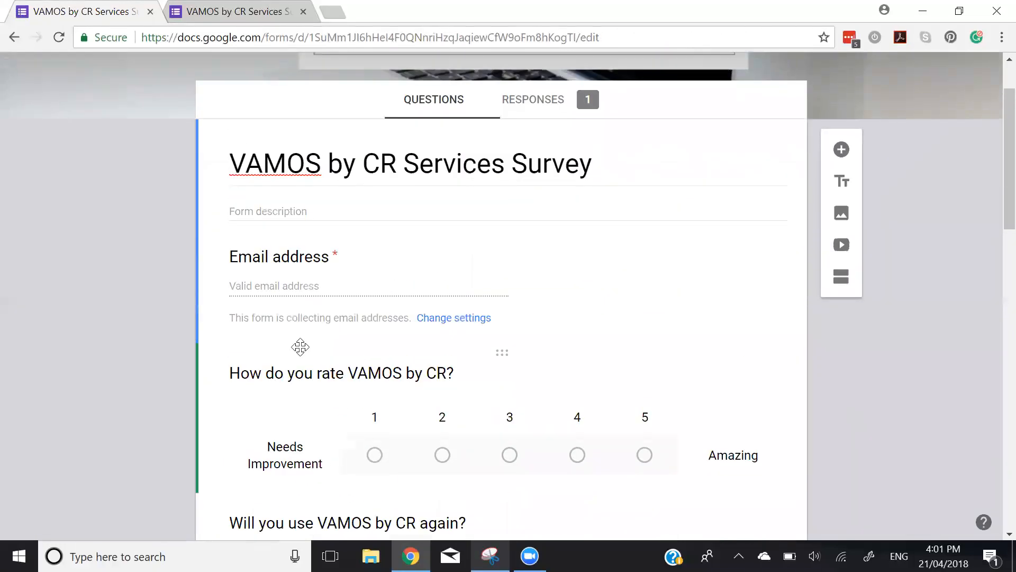
scroll(638, 323, "up", 2)
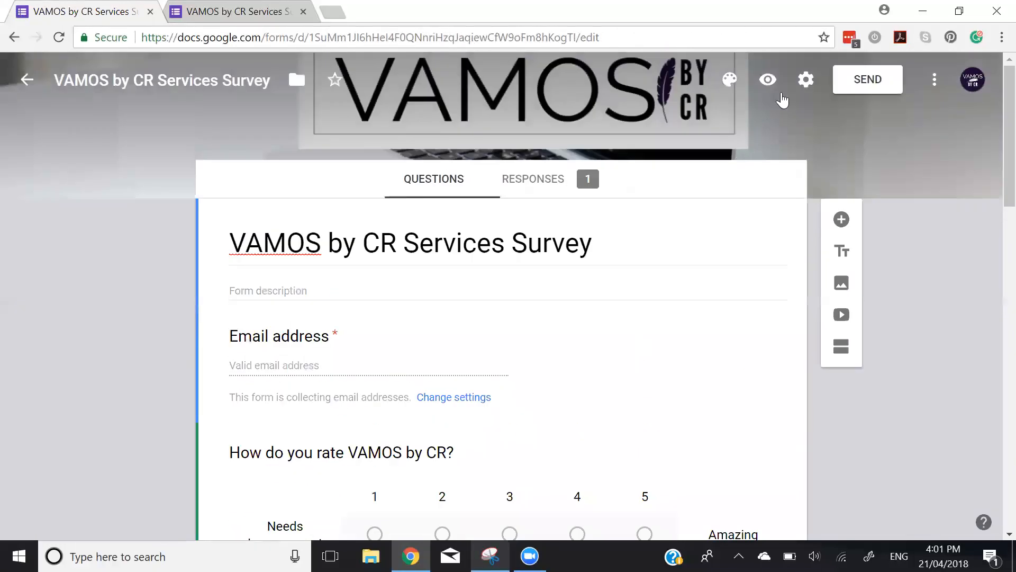
Examine the form's General settings for email collection, required sign-in and respondent permissions, switching email collection off and back on
left_click(805, 81)
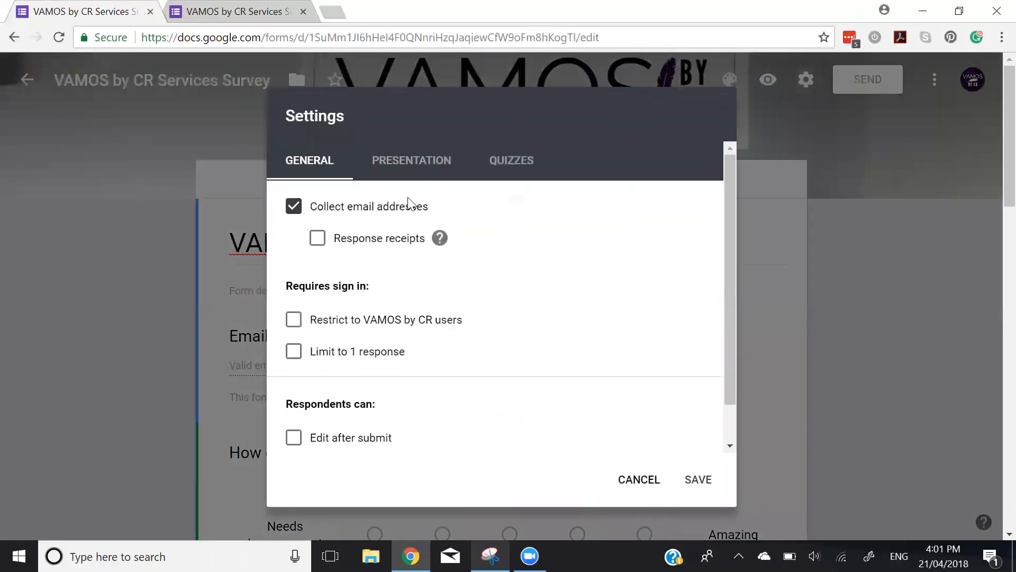
left_click(294, 207)
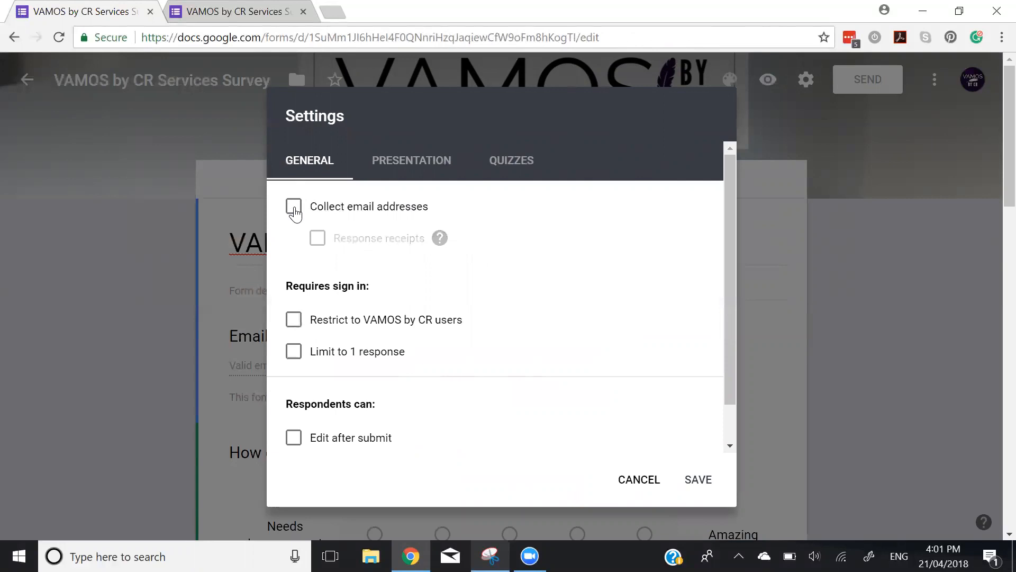
left_click(294, 209)
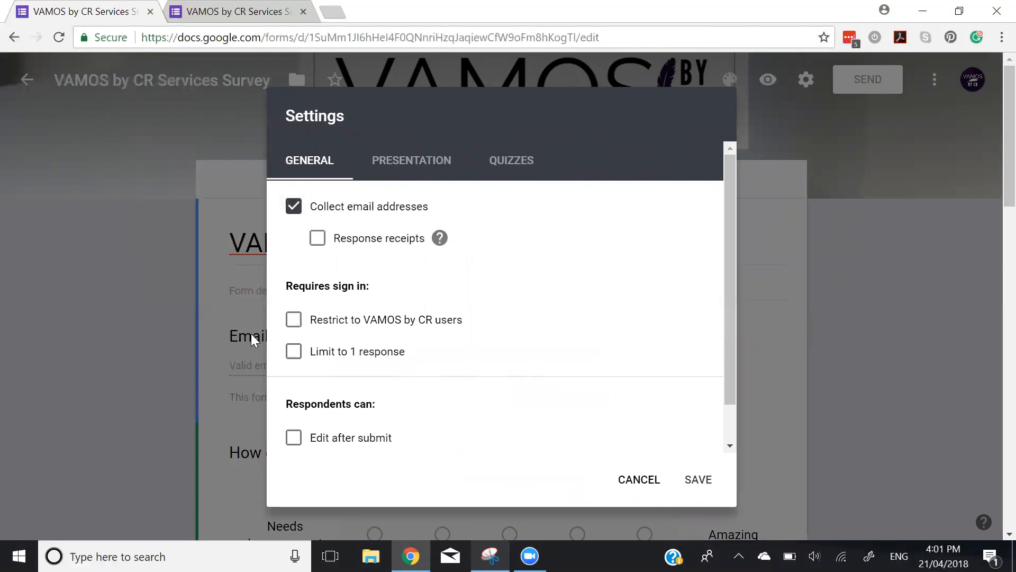
scroll(521, 376, "down", 1)
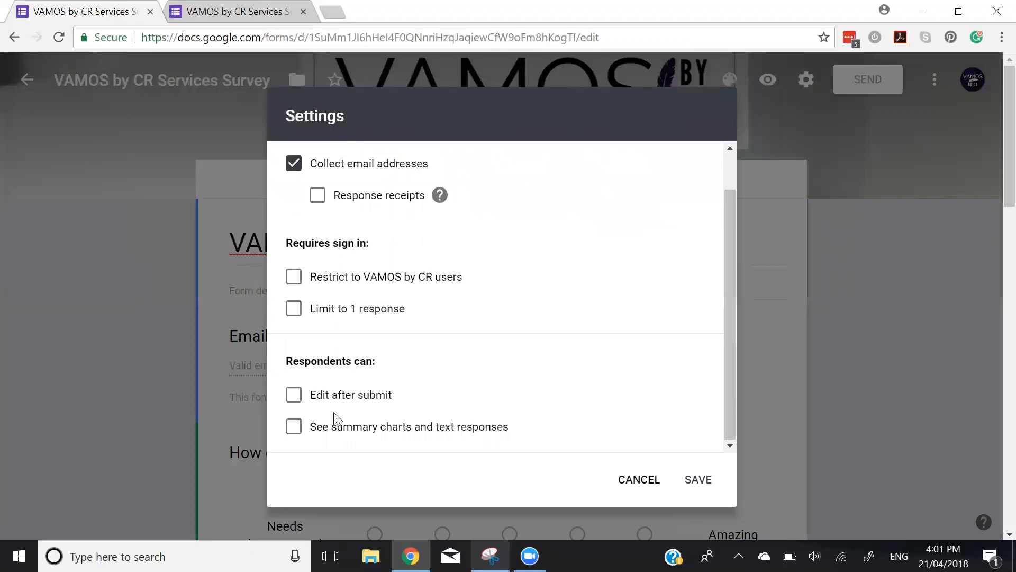
scroll(335, 442, "up", 1)
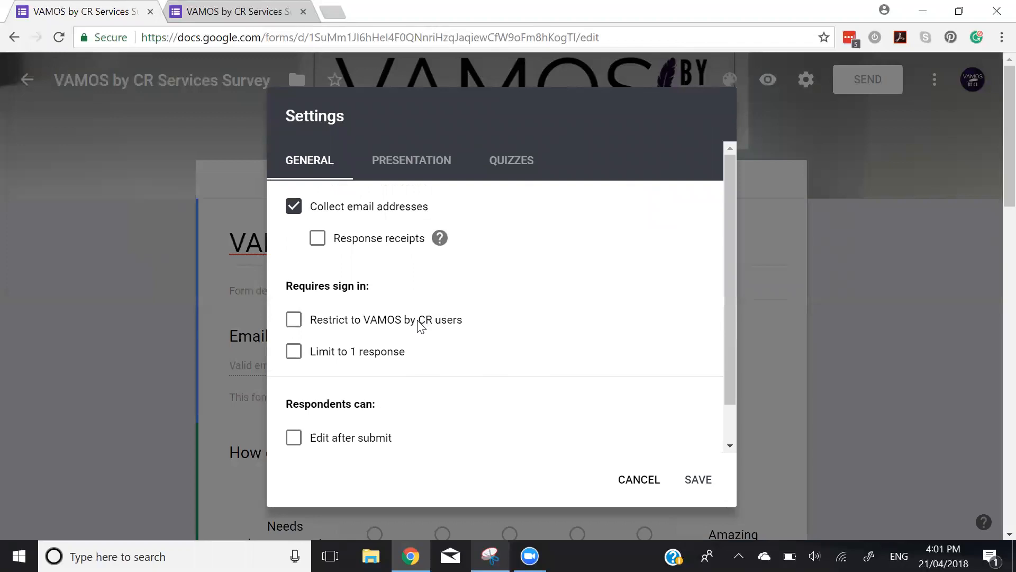
scroll(421, 326, "down", 1)
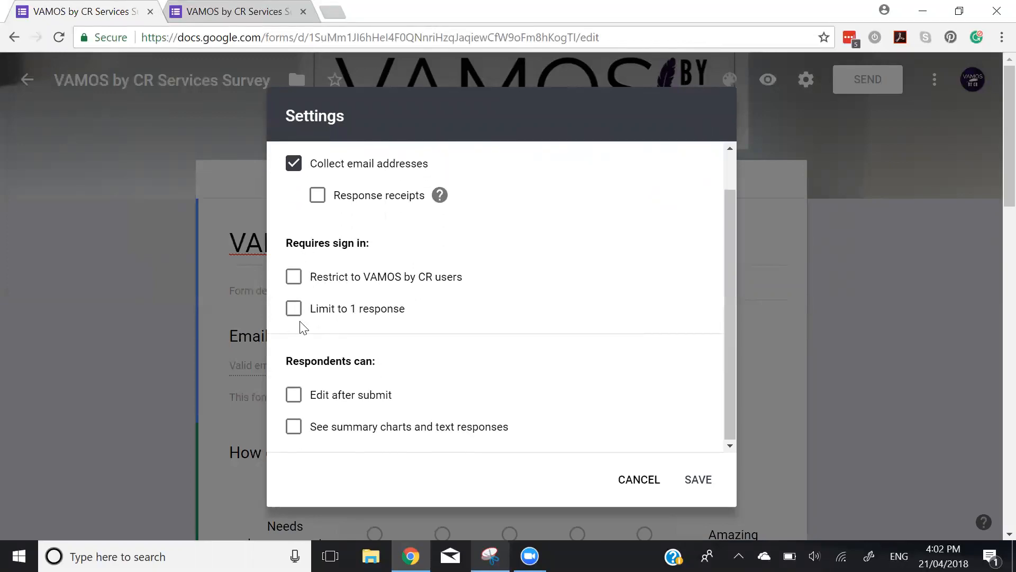
scroll(431, 367, "up", 1)
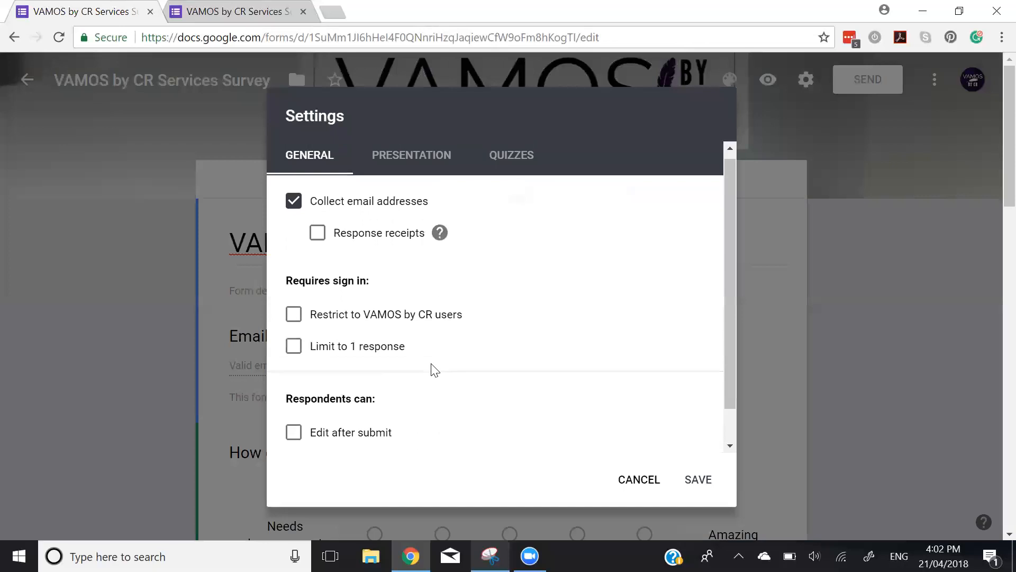
Review the quiz options in the form settings and close the settings without saving
left_click(505, 165)
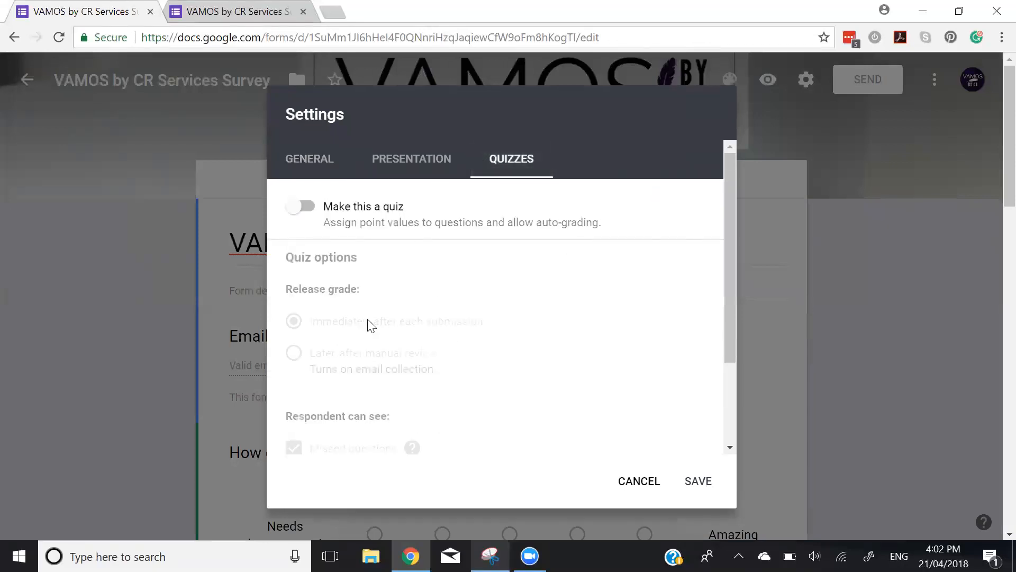
scroll(363, 389, "down", 2)
scroll(368, 381, "up", 3)
left_click(314, 162)
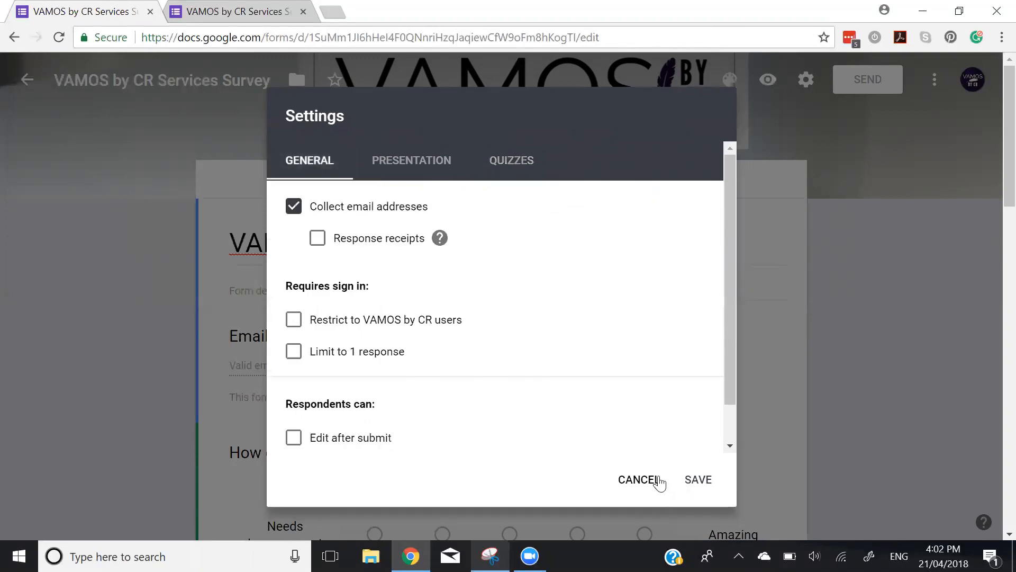
left_click(638, 485)
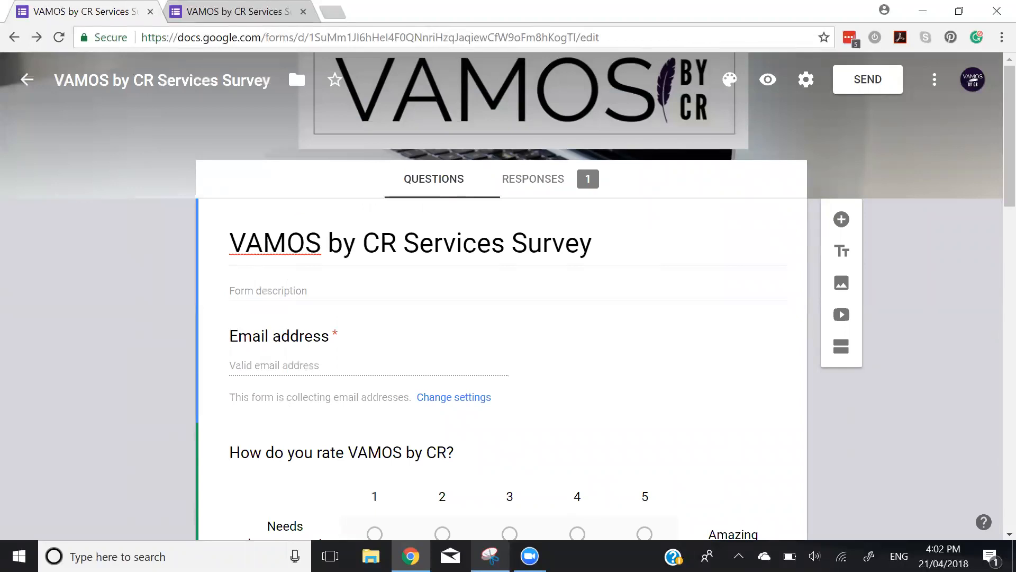
Examine the linear scale range and end labels of the "How do you rate VAMOS by CR?" question
scroll(215, 375, "down", 2)
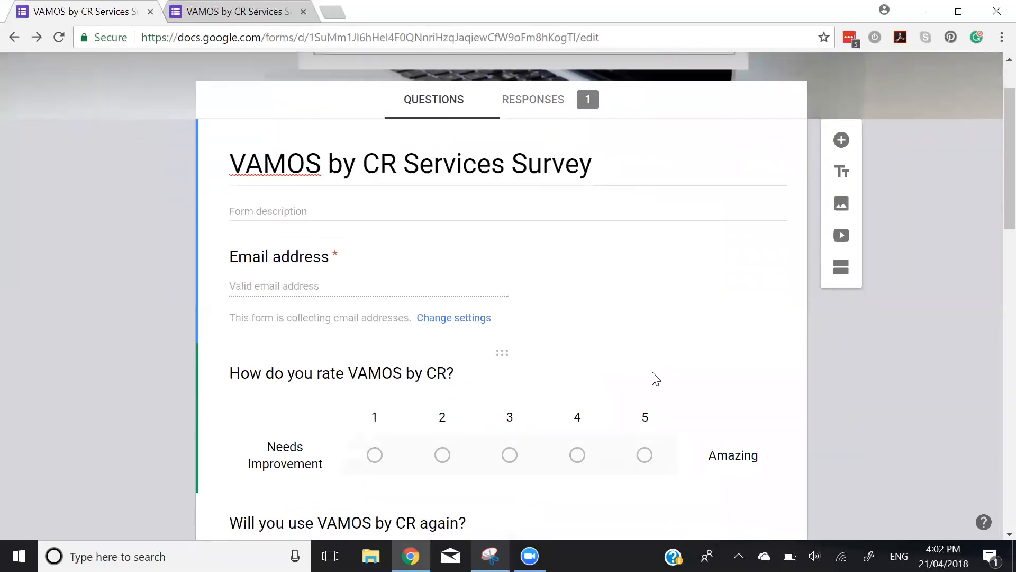
scroll(656, 379, "down", 2)
left_click(379, 328)
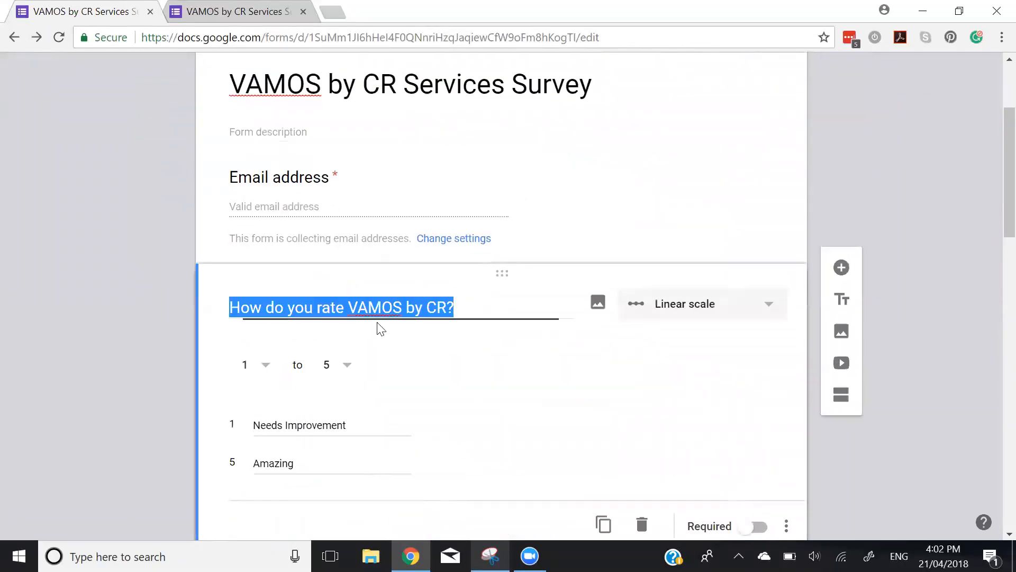
scroll(511, 381, "down", 4)
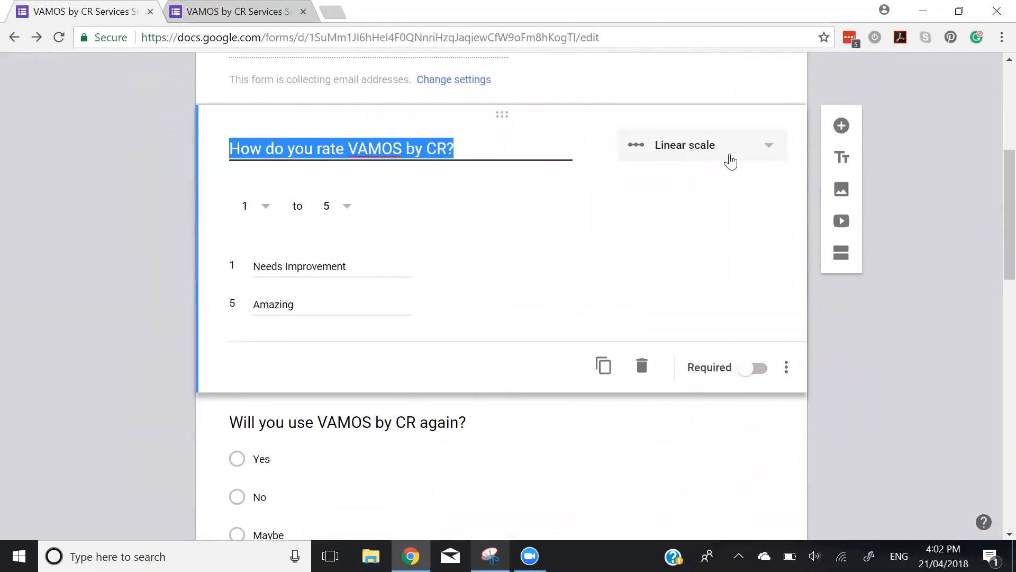
scroll(633, 175, "down", 3)
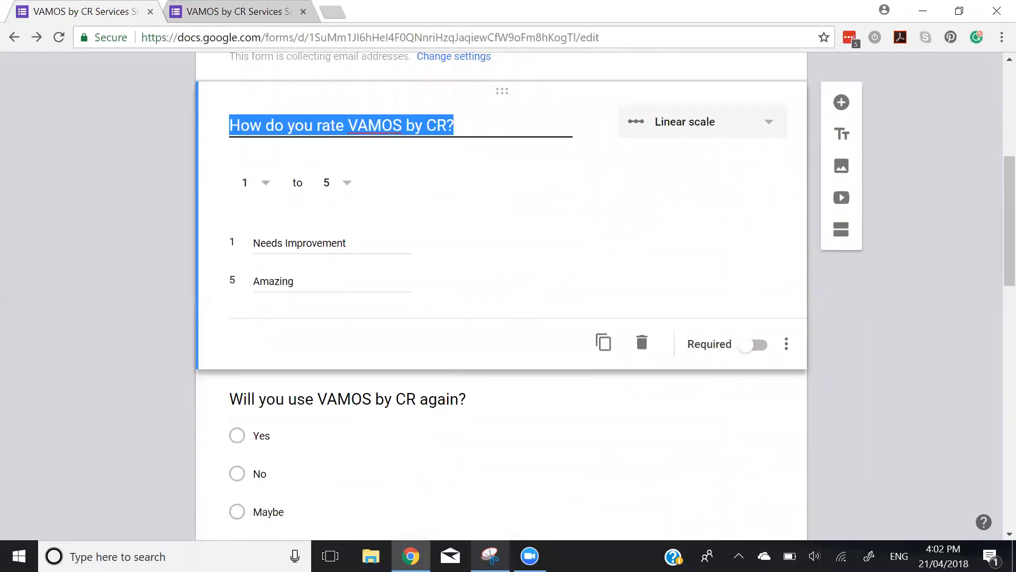
scroll(630, 177, "up", 3)
scroll(443, 353, "down", 2)
View the question types available for "Will you use VAMOS by CR again?" without changing its type
left_click(502, 379)
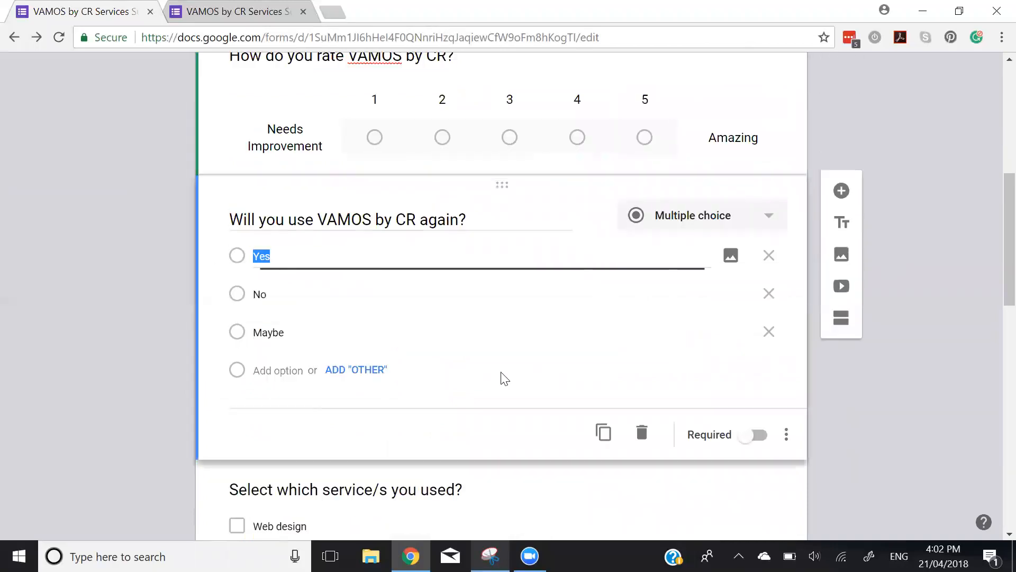
left_click(669, 217)
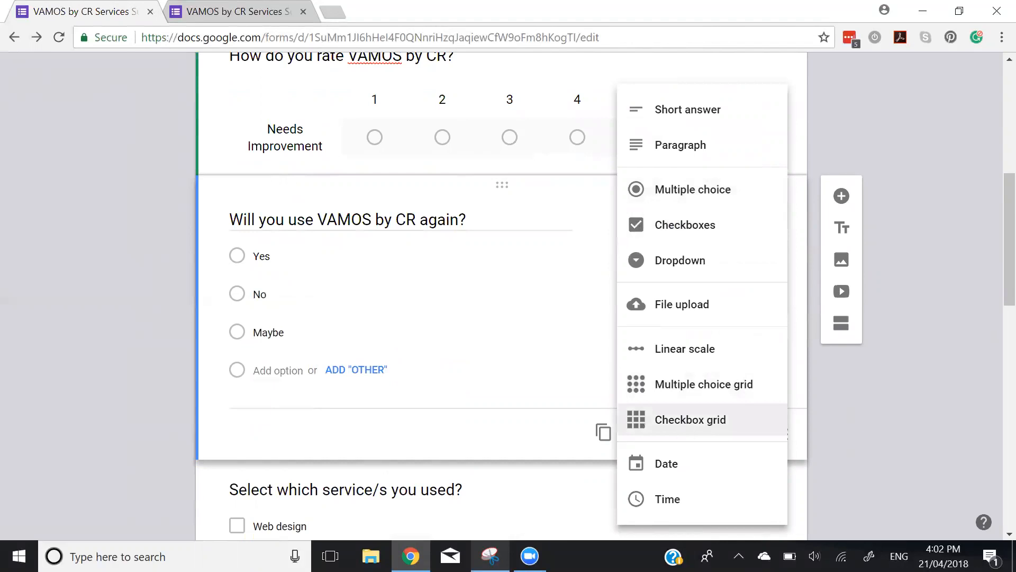
left_click(146, 375)
Inspect the checkbox options of "Select which service/s you used?" and the image and answer type of "Do you like our logo"
scroll(395, 392, "down", 4)
left_click(454, 275)
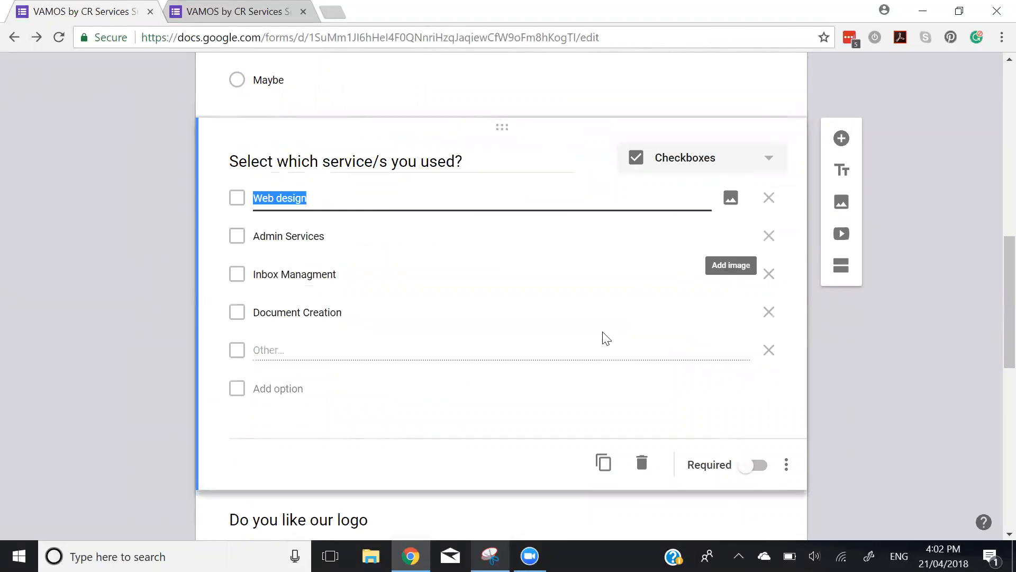
scroll(588, 356, "down", 6)
left_click(449, 261)
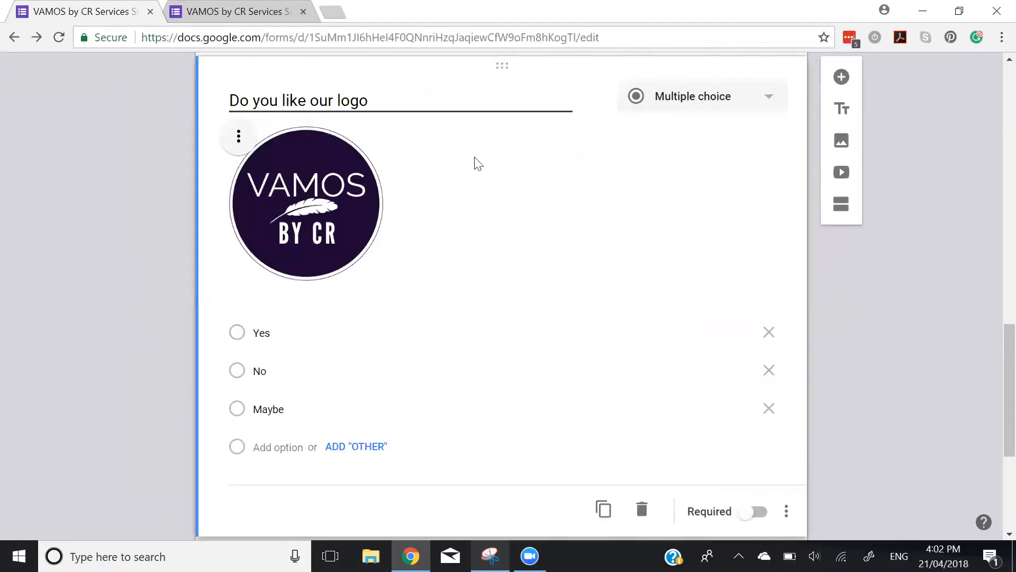
scroll(635, 347, "up", 3)
scroll(476, 359, "down", 3)
left_click(681, 100)
left_click(333, 284)
Inspect the paragraph question about helping the business and the short-answer "Email address" question with its validation
scroll(290, 446, "down", 5)
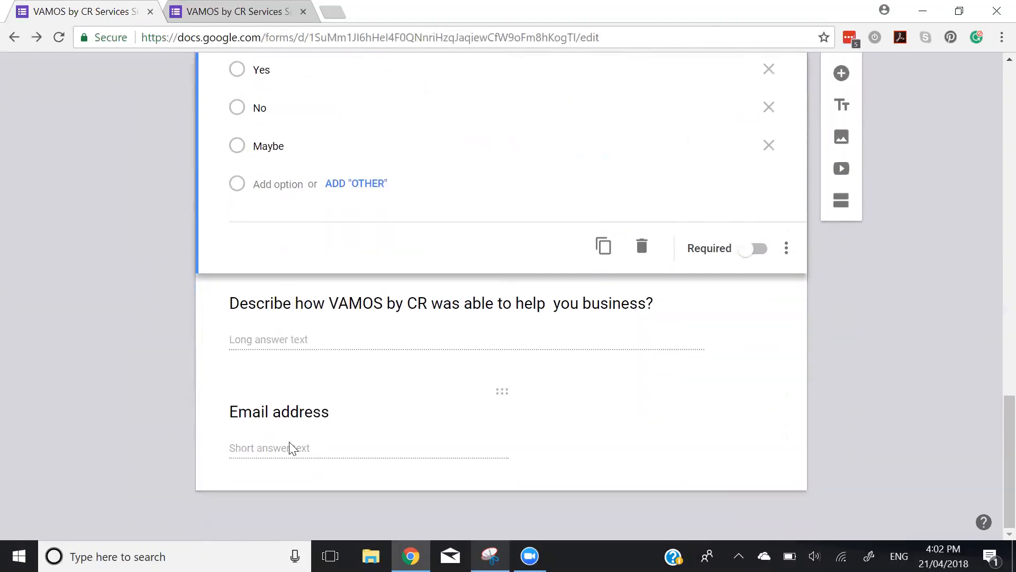
left_click(284, 342)
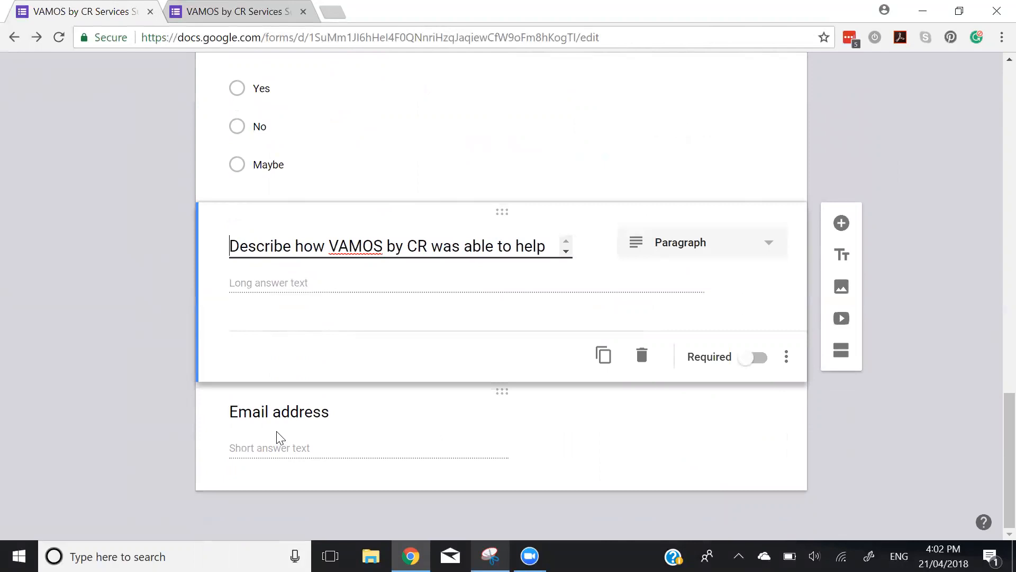
left_click(279, 437)
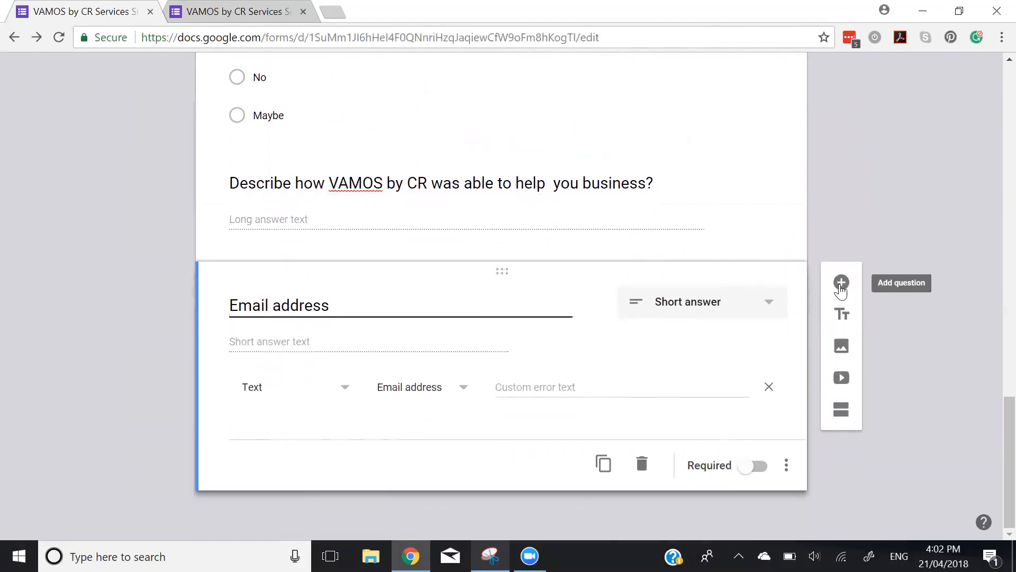
Add a question titled "Contact Number" after the last Email address question and set its type to Short answer
left_click(841, 283)
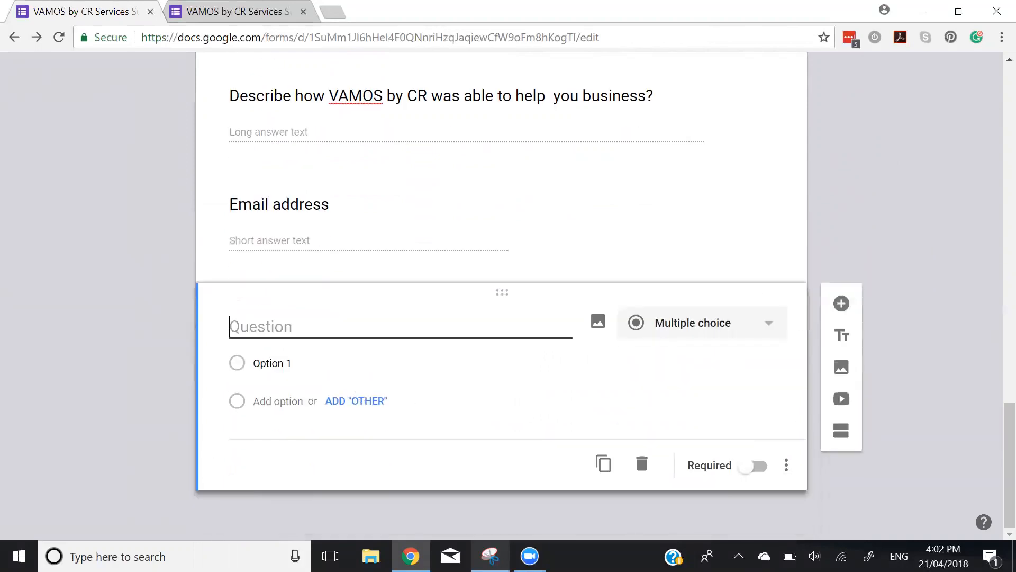
type("Con")
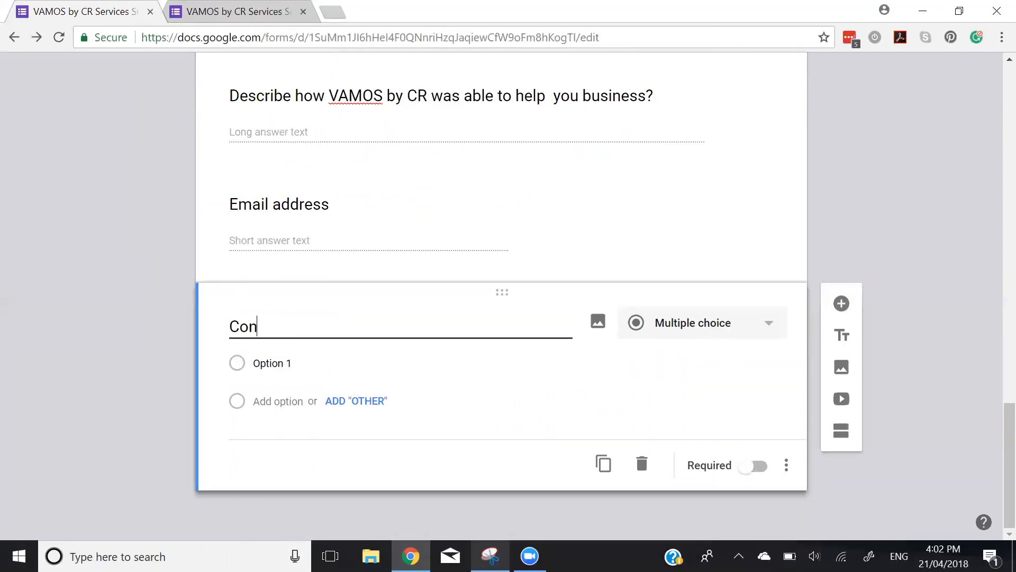
type("tact Numb")
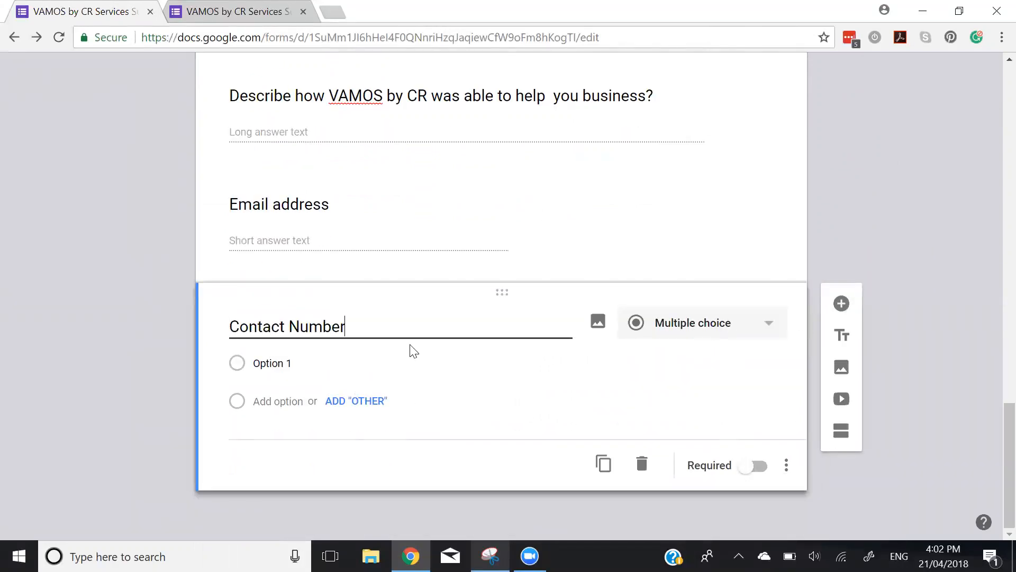
type("er")
left_click(692, 350)
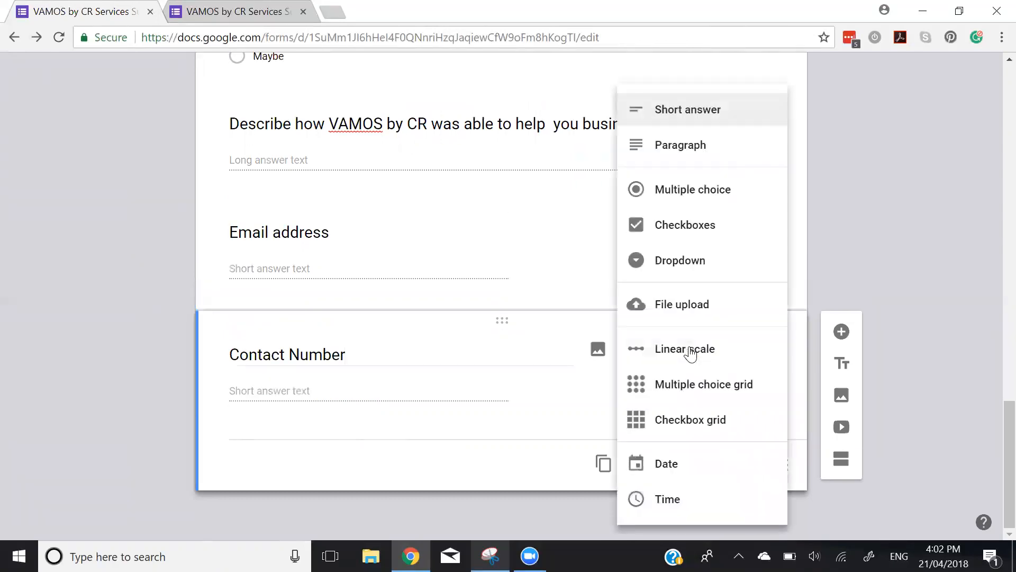
left_click(689, 111)
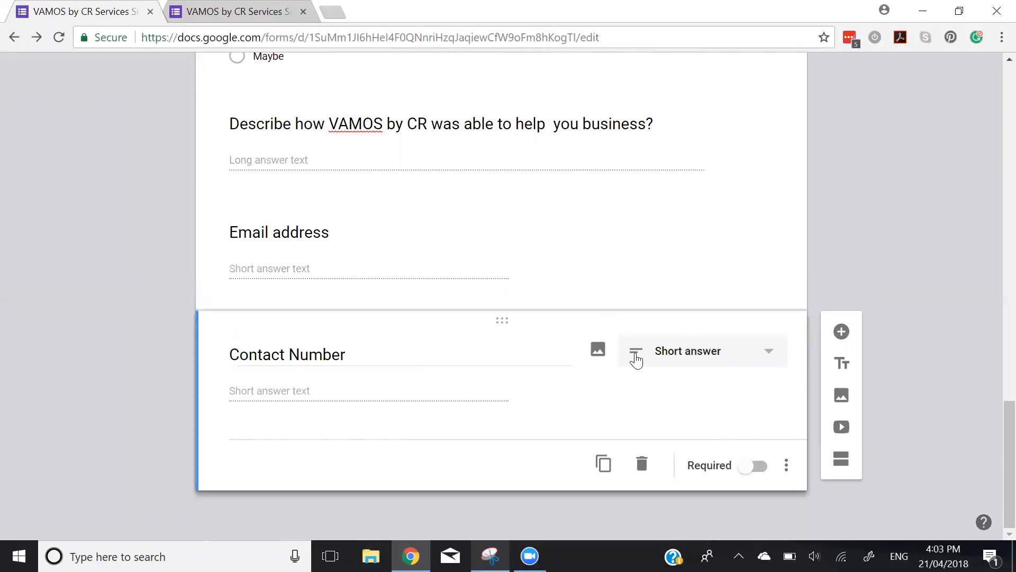
left_click(709, 352)
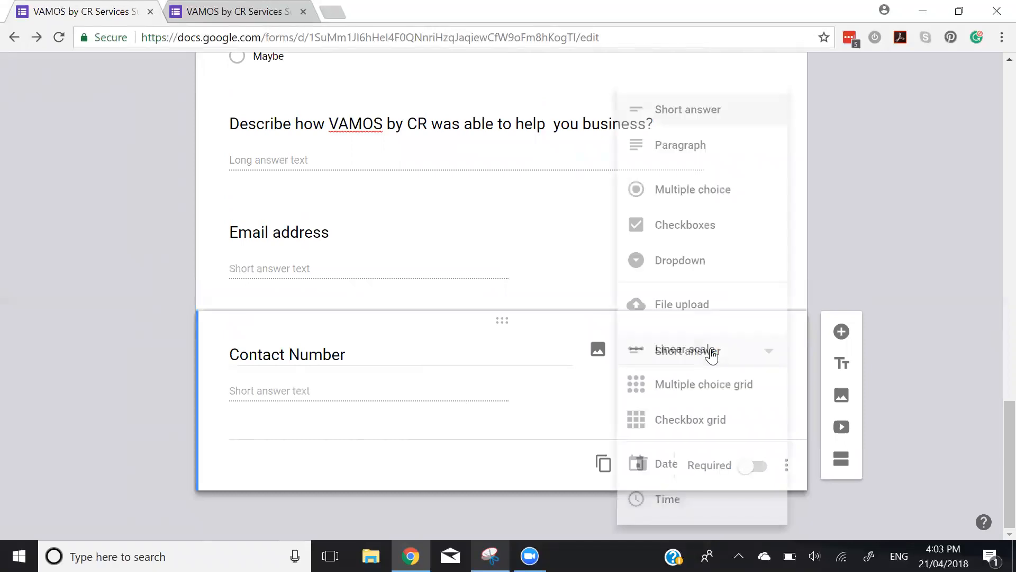
left_click(674, 112)
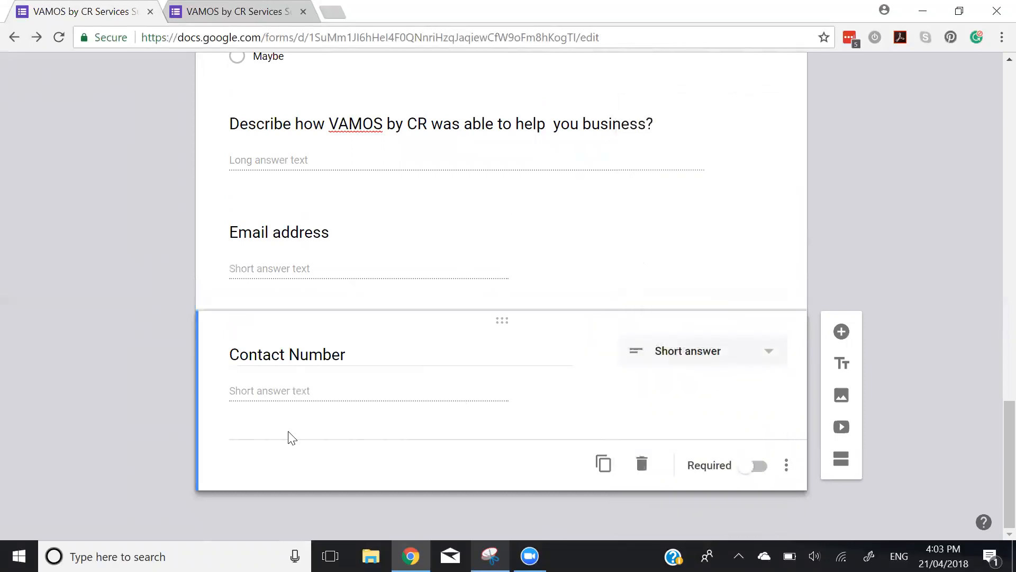
Duplicate the Contact Number question and delete the copy
left_click(603, 464)
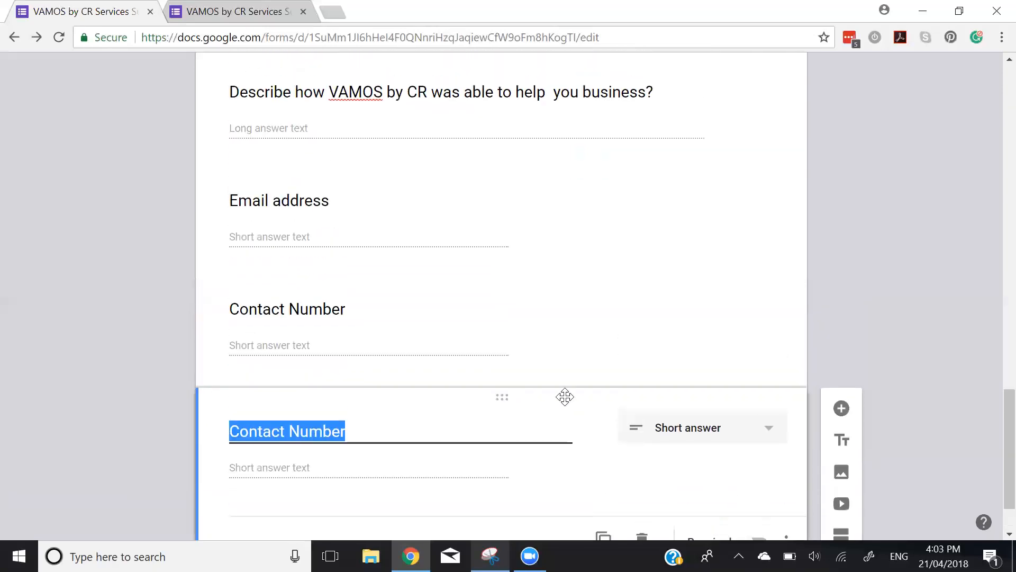
left_click(641, 464)
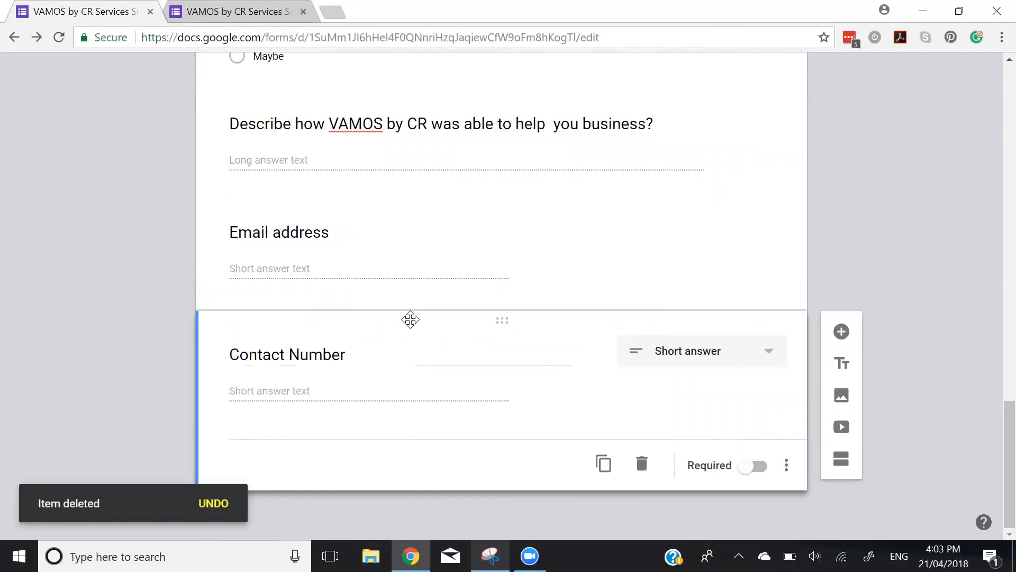
Move the Contact Number question up to directly below the required Email address question, above "How do you rate VAMOS by CR?"
left_click_drag(404, 319, 310, 321)
scroll(323, 402, "down", 5)
scroll(981, 226, "up", 7)
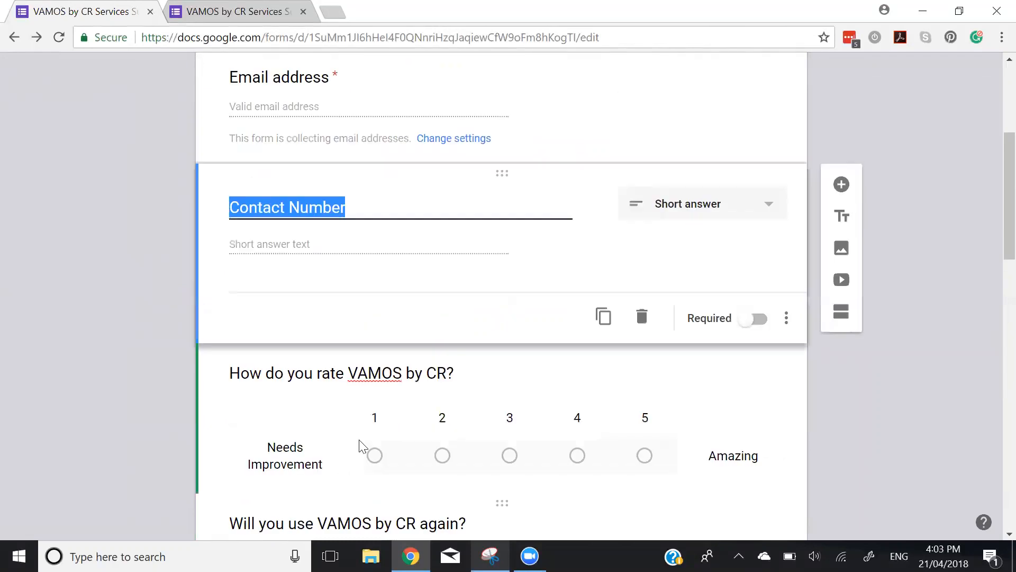
left_click(733, 319)
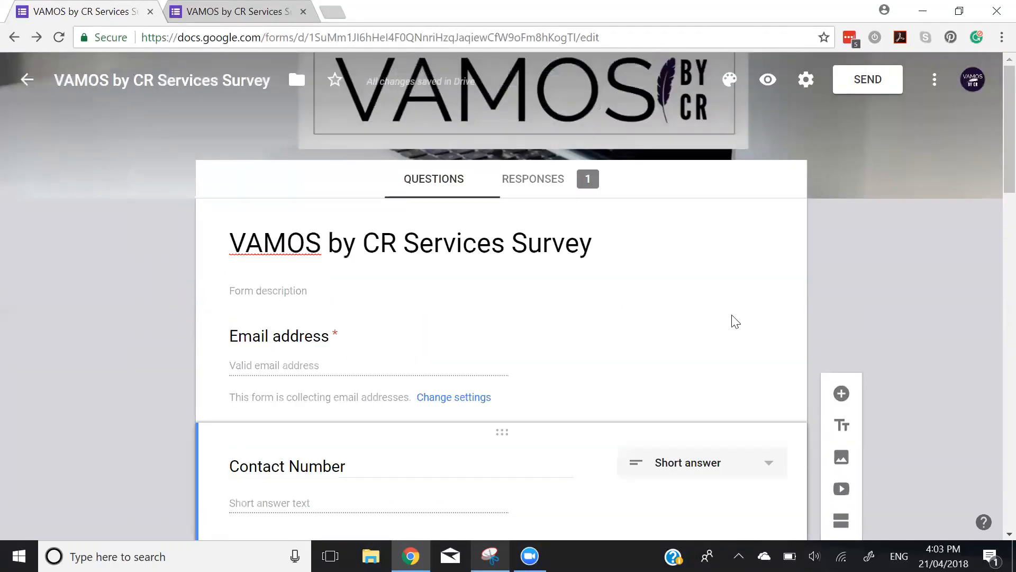
Change the form's theme color to lime
left_click(731, 84)
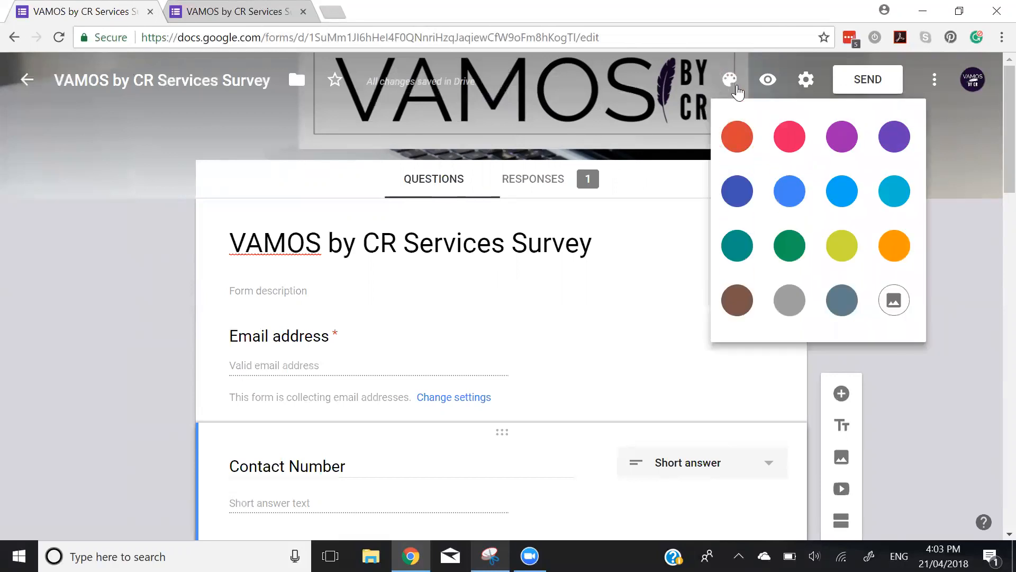
left_click(844, 254)
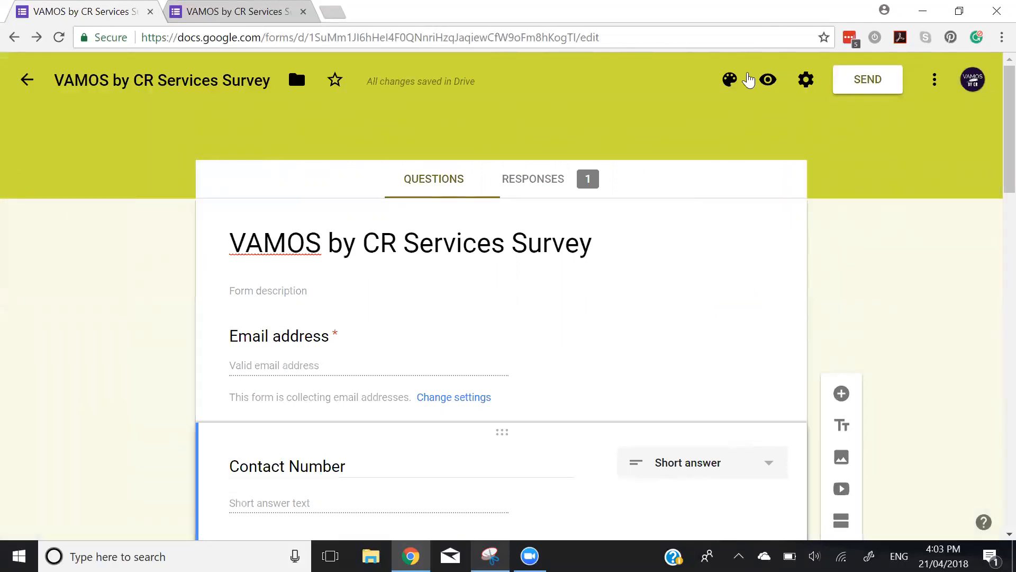
Browse the header image themes for the form, including the Illustrations, Birthday and Party categories
left_click(729, 85)
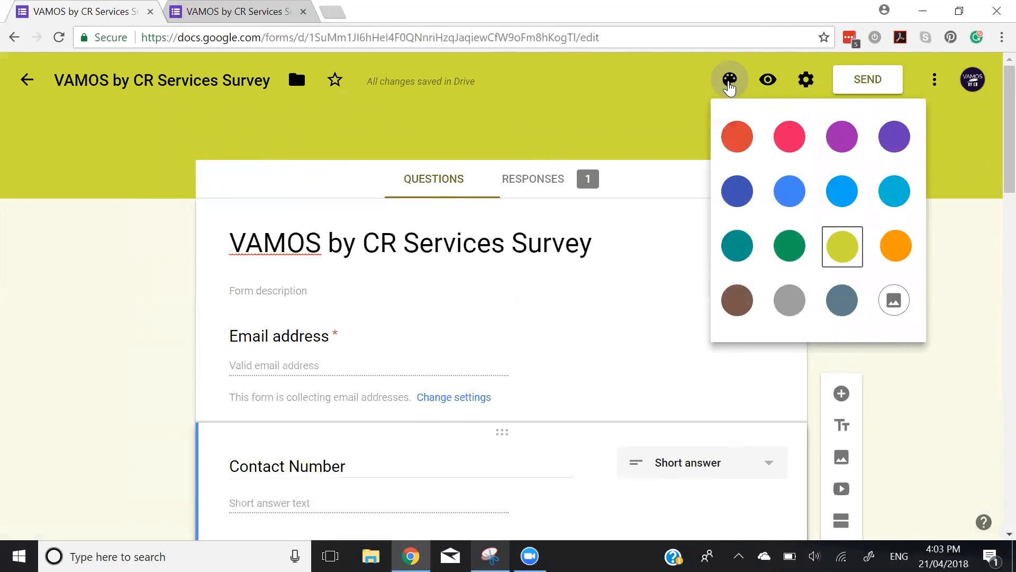
left_click(904, 293)
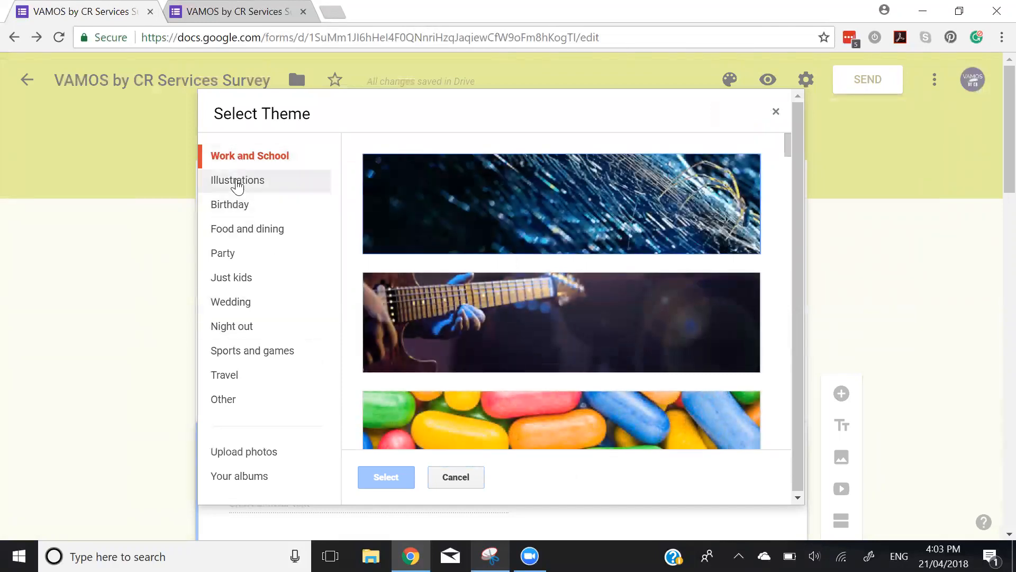
left_click(237, 182)
left_click(235, 206)
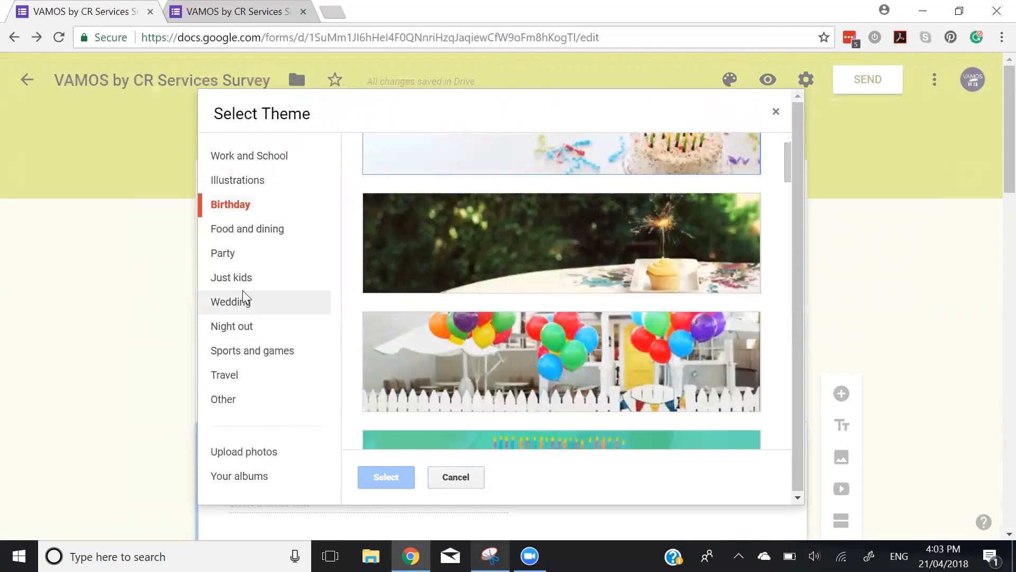
left_click(214, 257)
scroll(509, 361, "down", 4)
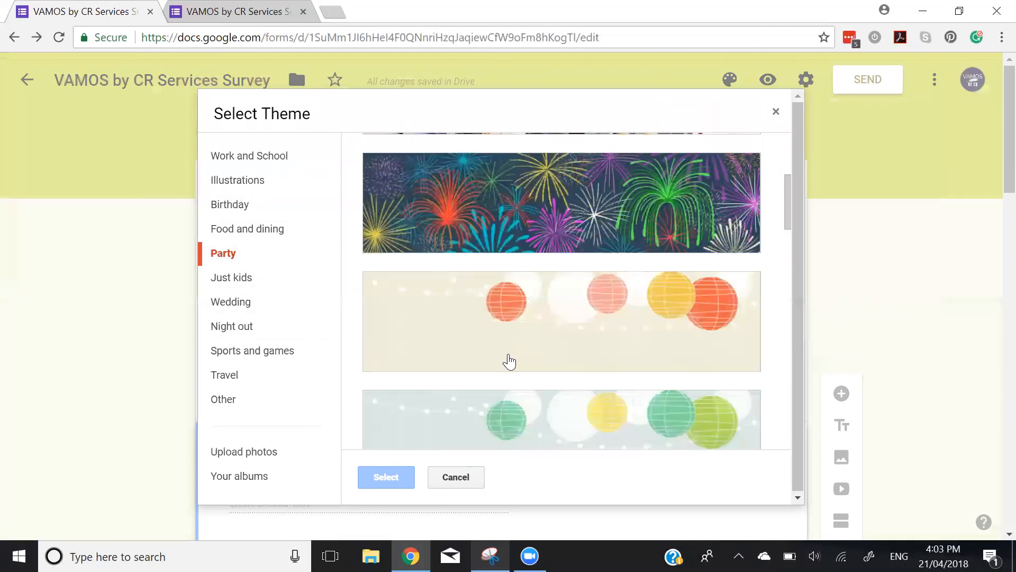
scroll(509, 362, "down", 5)
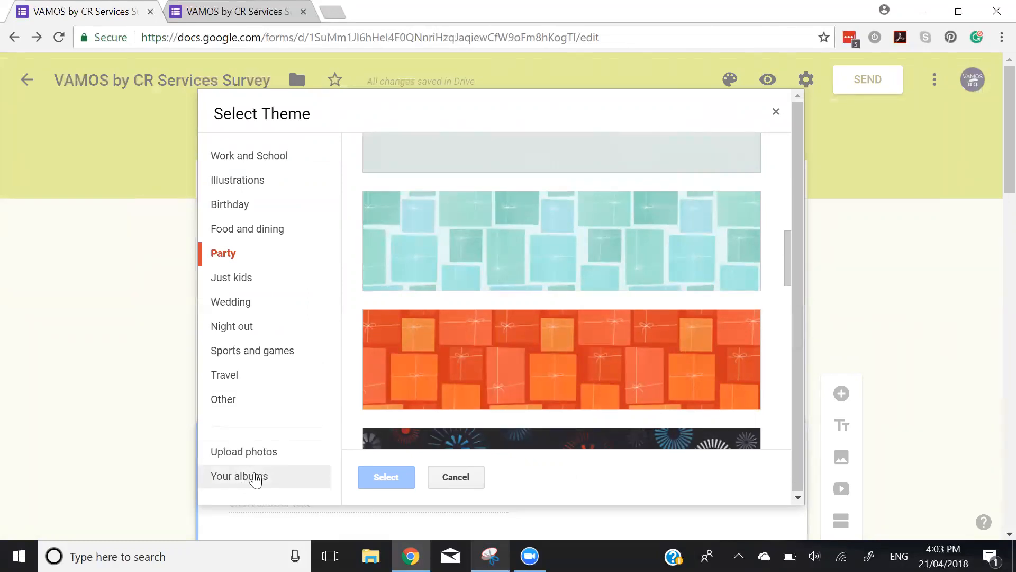
Apply "Untitled design (8).png" from the April 21, 2018 album as the form's header, with the crop region covering the whole image
left_click(251, 480)
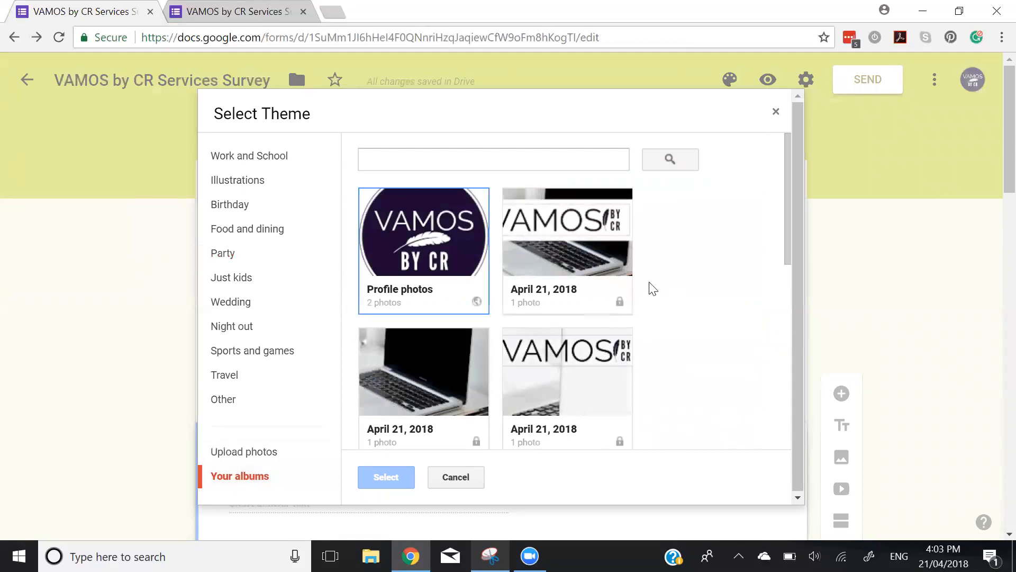
left_click(585, 266)
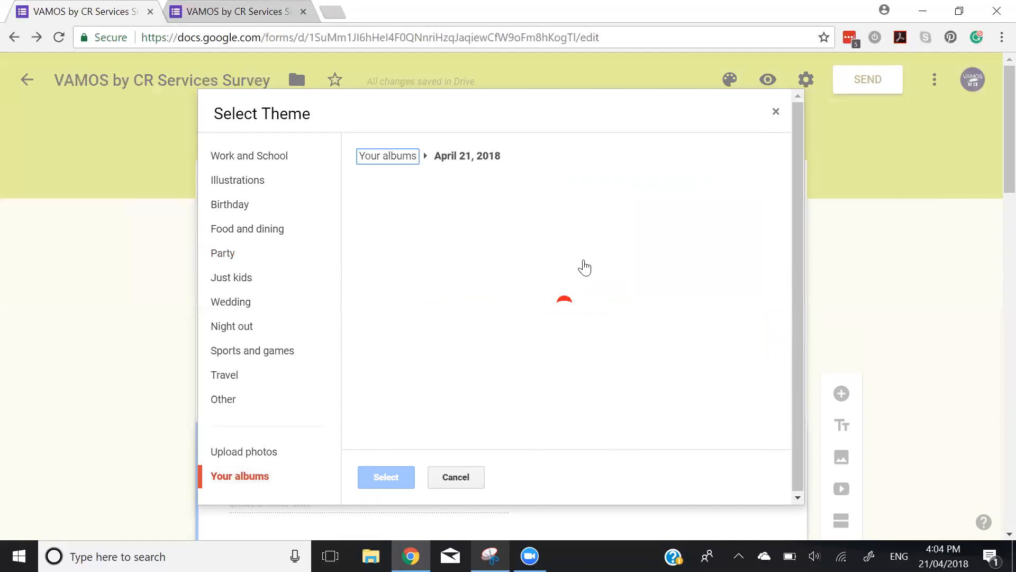
left_click(404, 247)
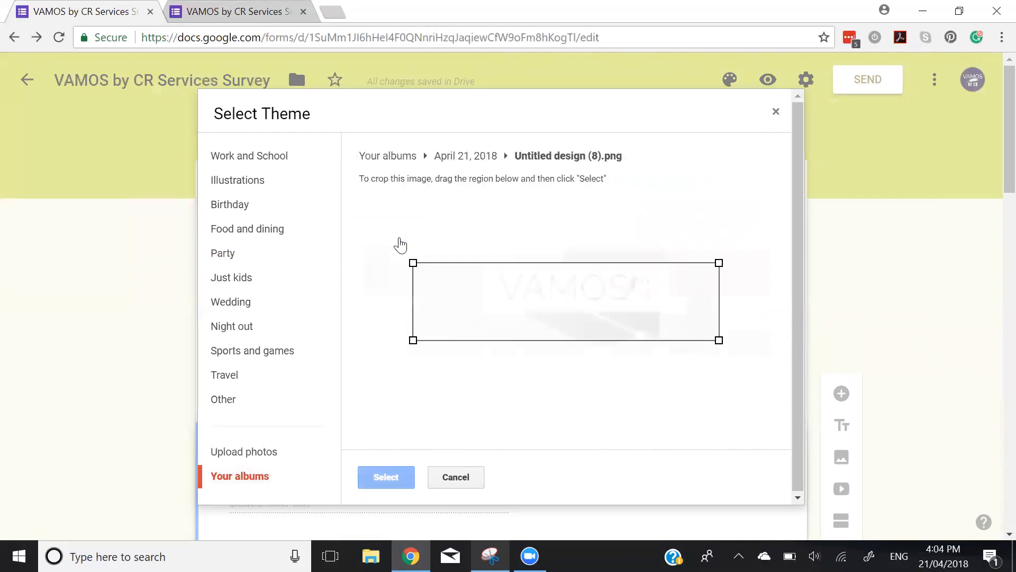
left_click_drag(405, 258, 339, 245)
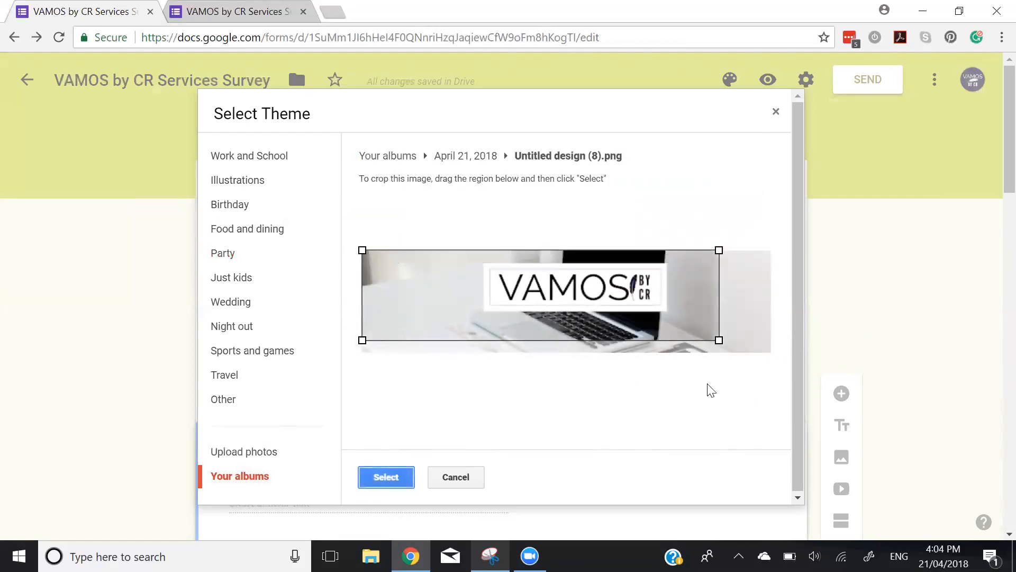
left_click_drag(715, 337, 784, 380)
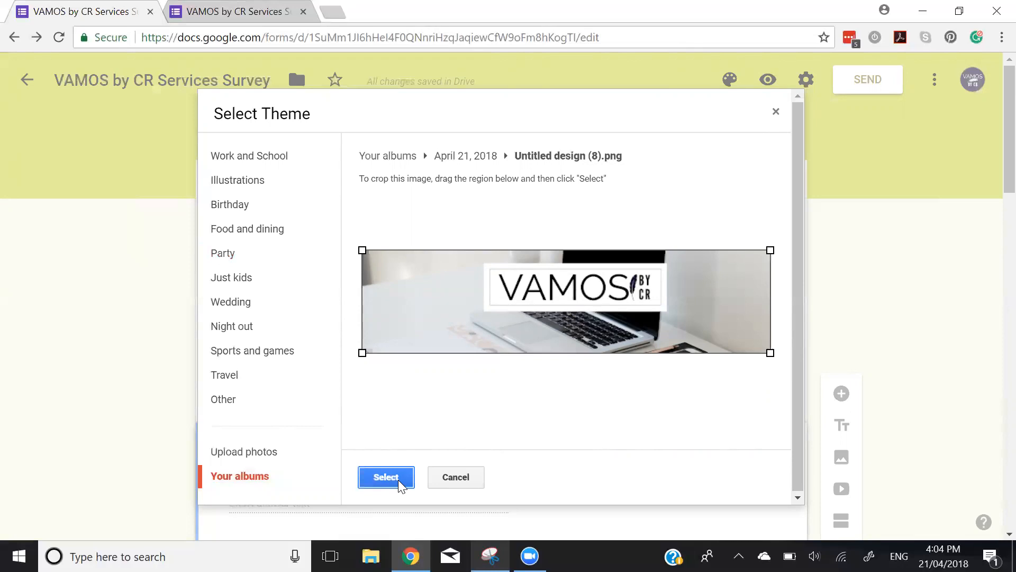
left_click(399, 482)
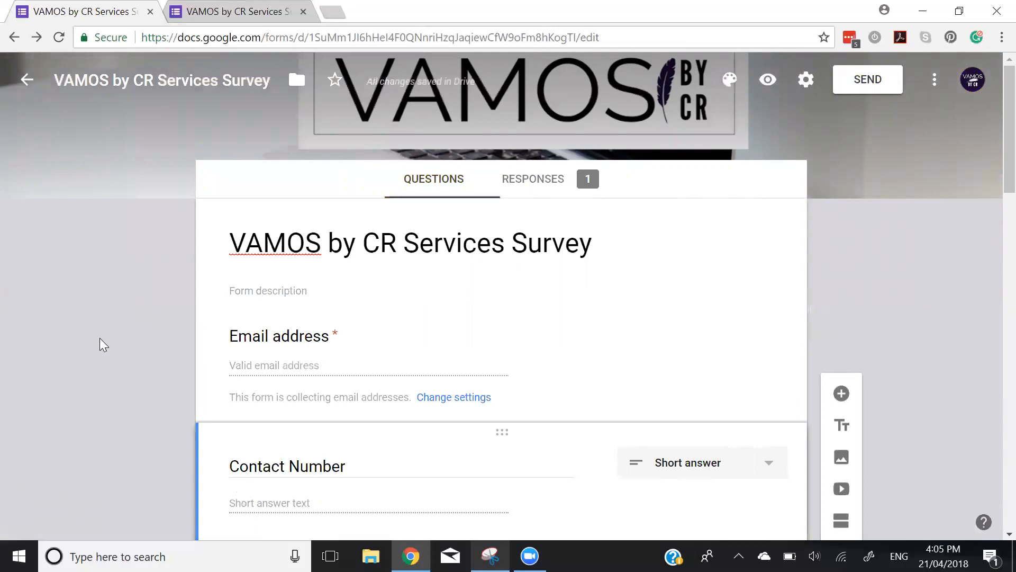
left_click(729, 79)
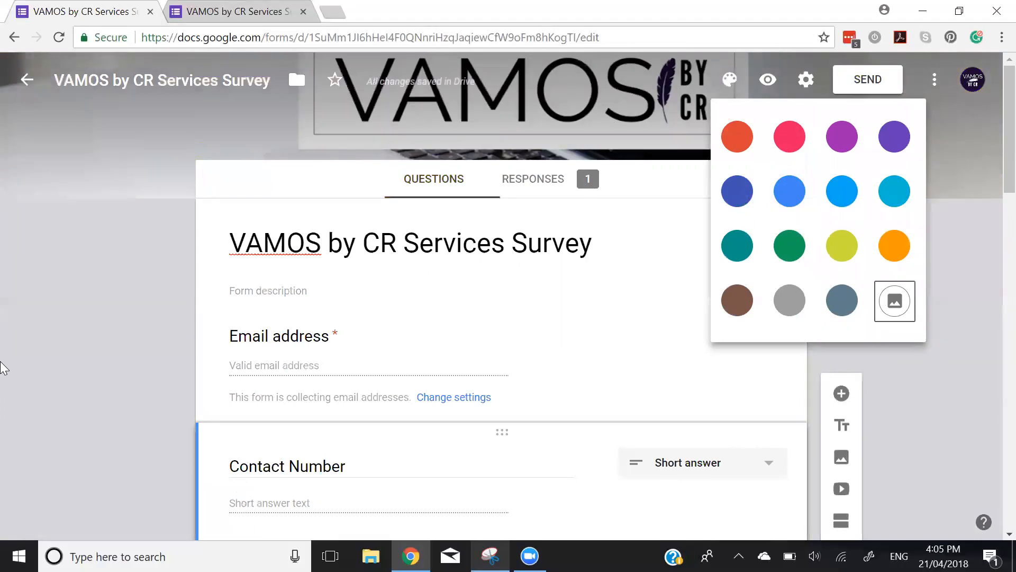
left_click(3, 388)
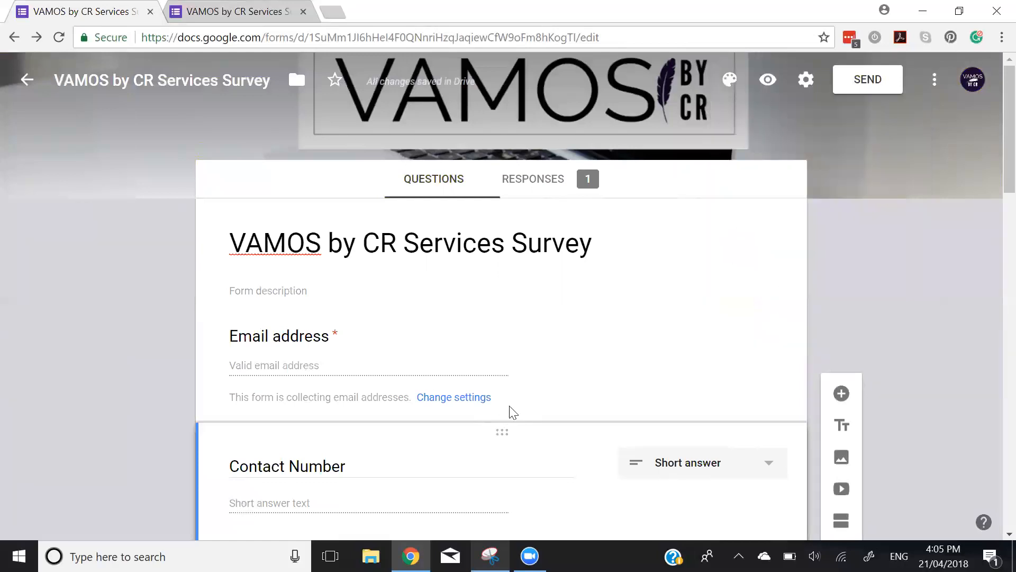
scroll(582, 304, "down", 2)
scroll(586, 306, "up", 2)
Open the form's sending options and review the email fields for recipient, subject and message
left_click(876, 79)
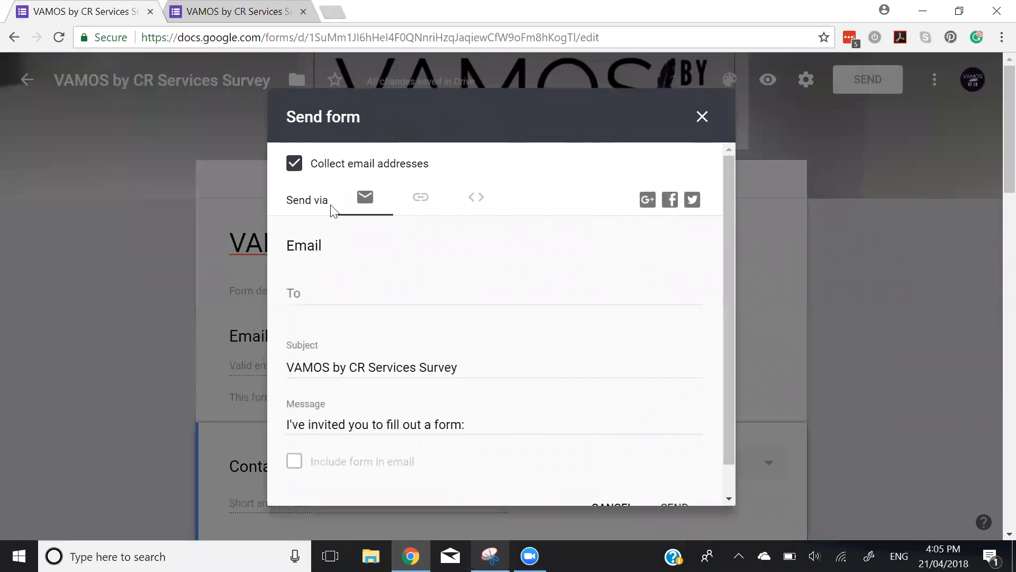
scroll(331, 411, "down", 1)
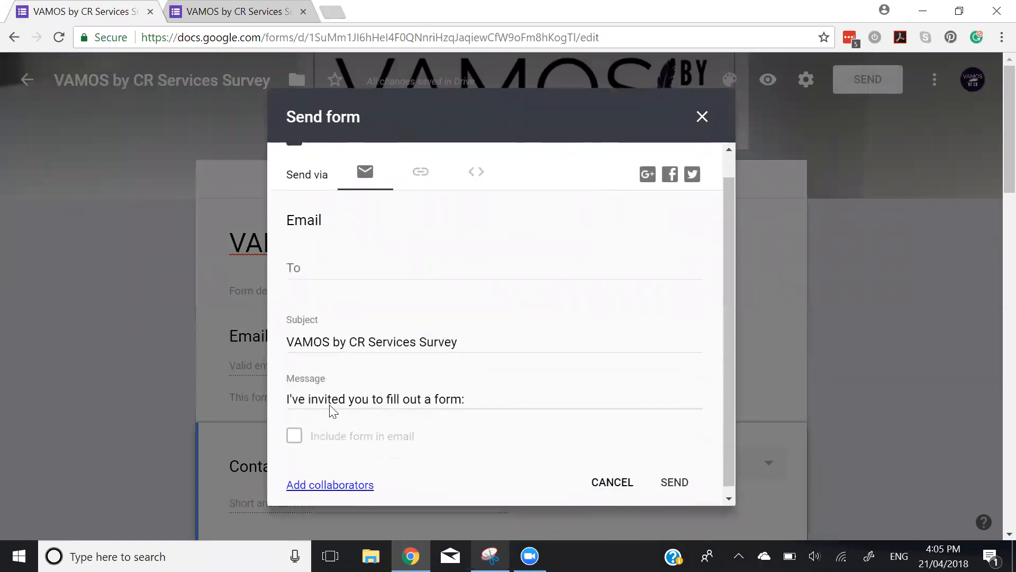
scroll(332, 411, "up", 1)
scroll(377, 353, "down", 1)
scroll(379, 359, "up", 1)
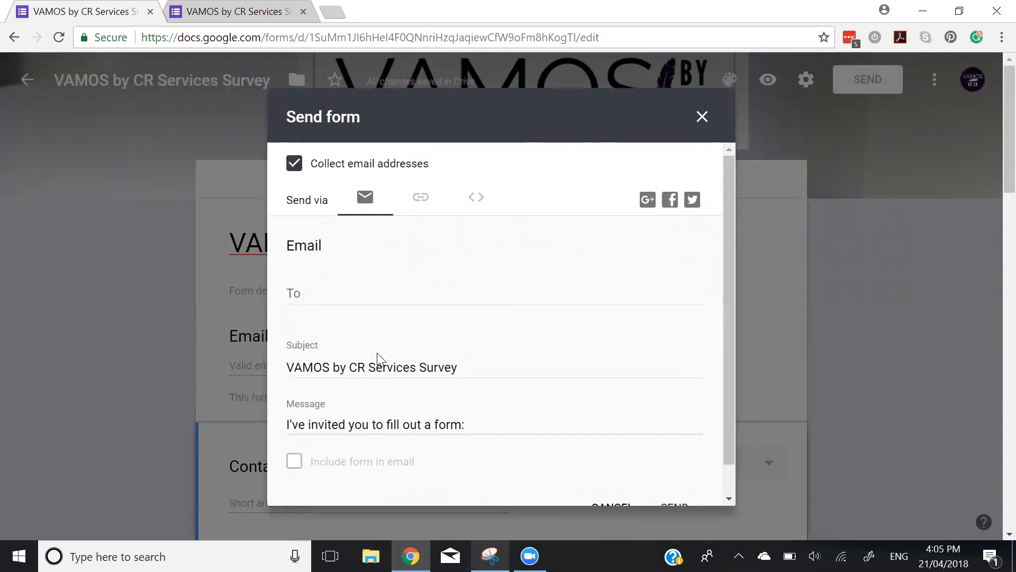
Display the form's shareable link with a shortened URL, and close the sending options
left_click(421, 201)
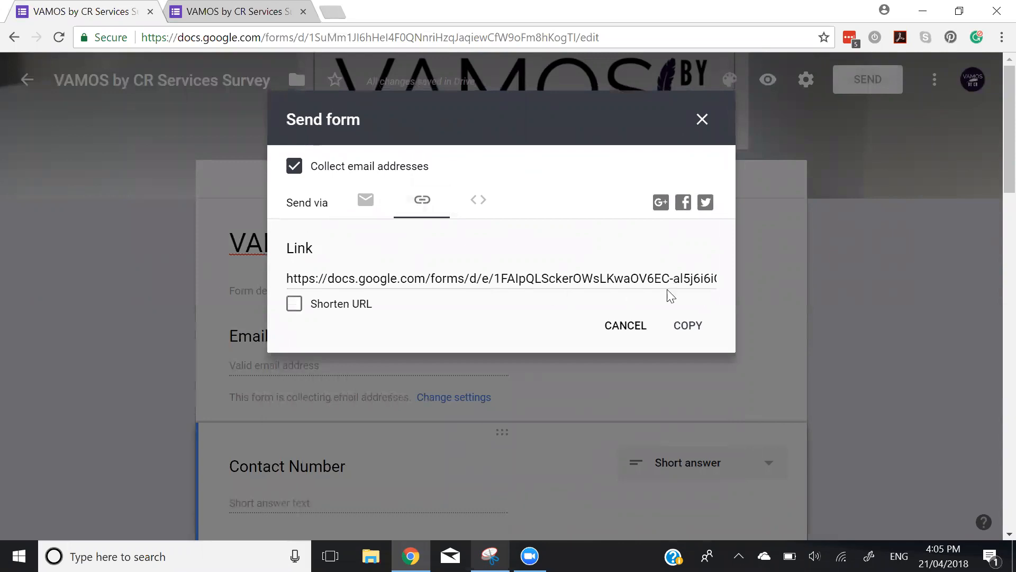
left_click(295, 306)
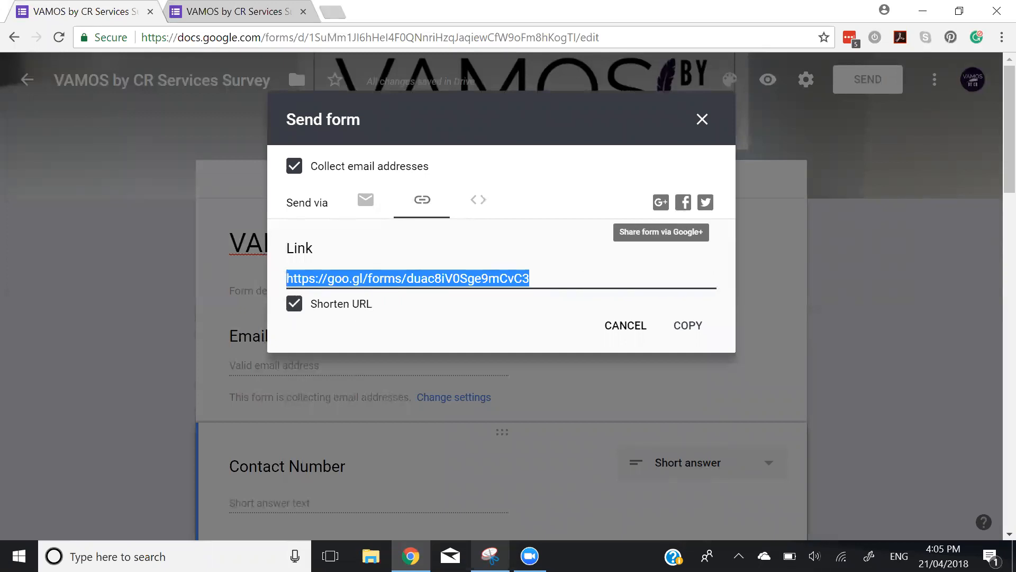
left_click(702, 119)
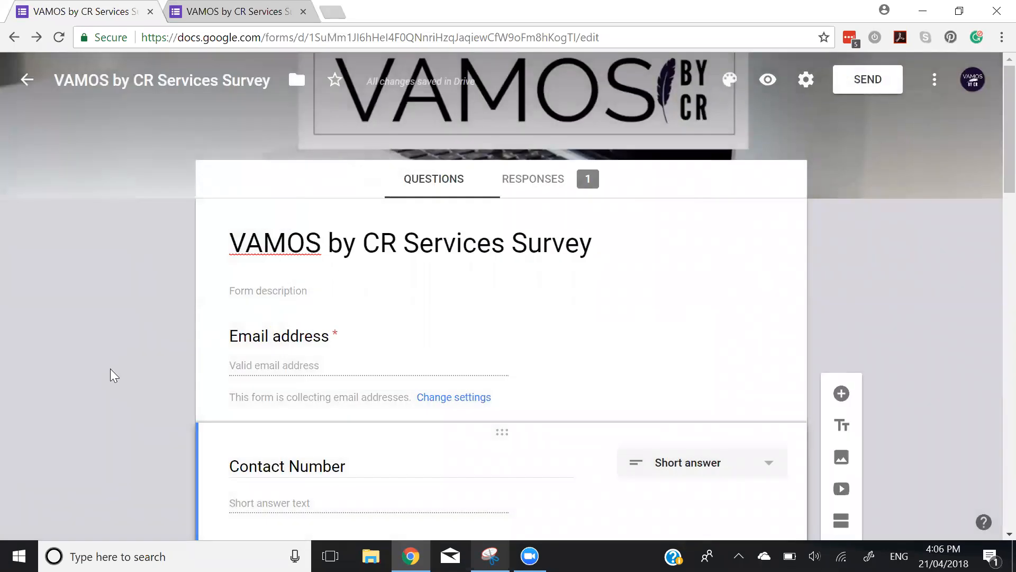
Review the summary of the form's responses, from who has responded through the charts to the last Email address question
left_click(544, 185)
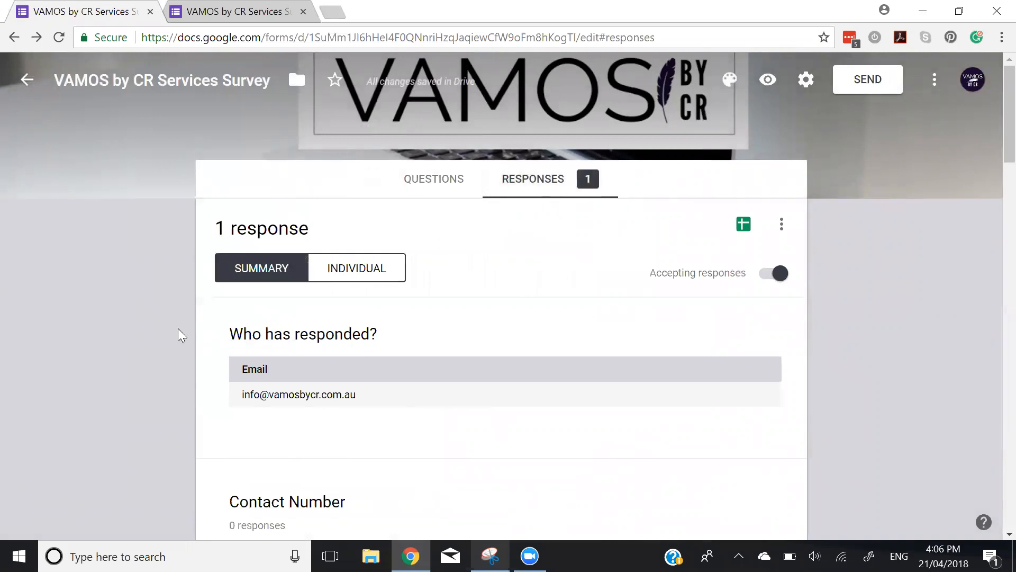
scroll(272, 408, "down", 5)
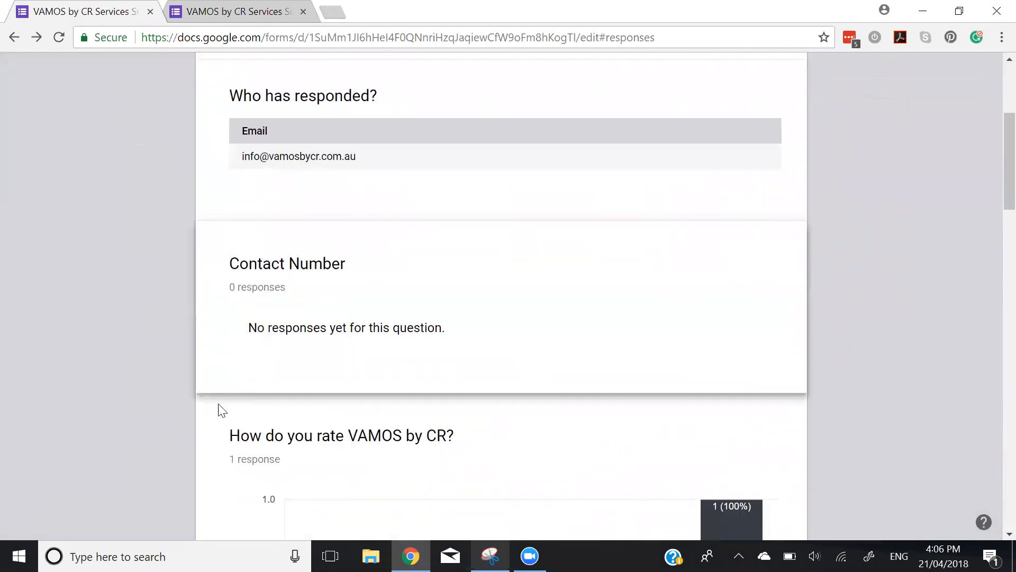
scroll(221, 410, "down", 6)
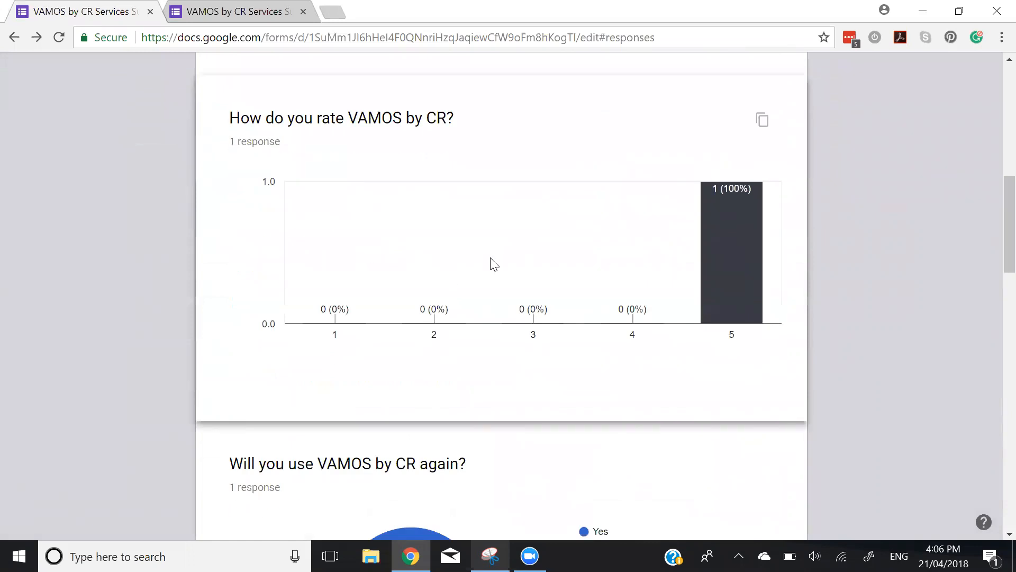
scroll(222, 351, "down", 5)
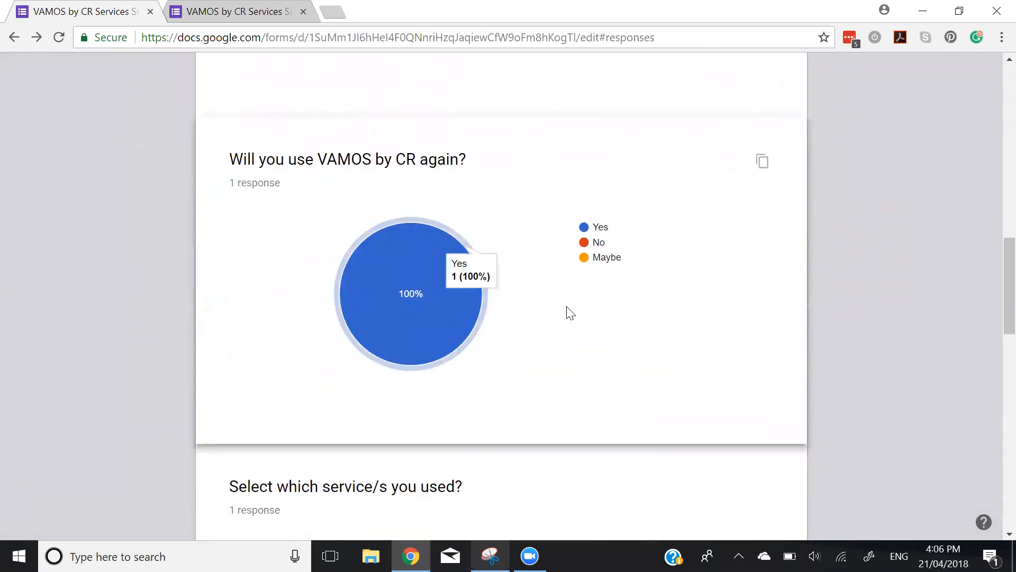
scroll(408, 336, "down", 10)
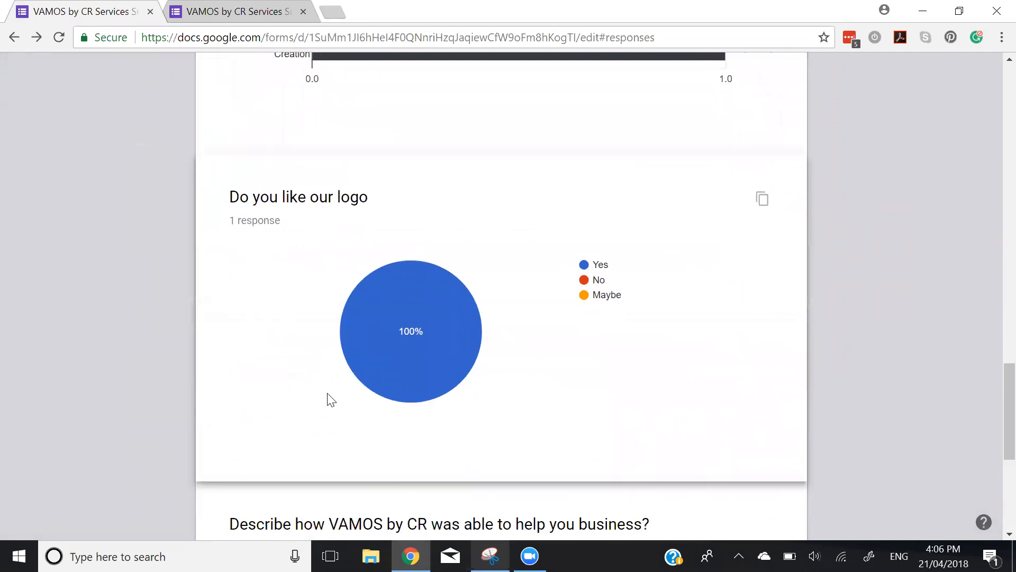
scroll(328, 400, "down", 6)
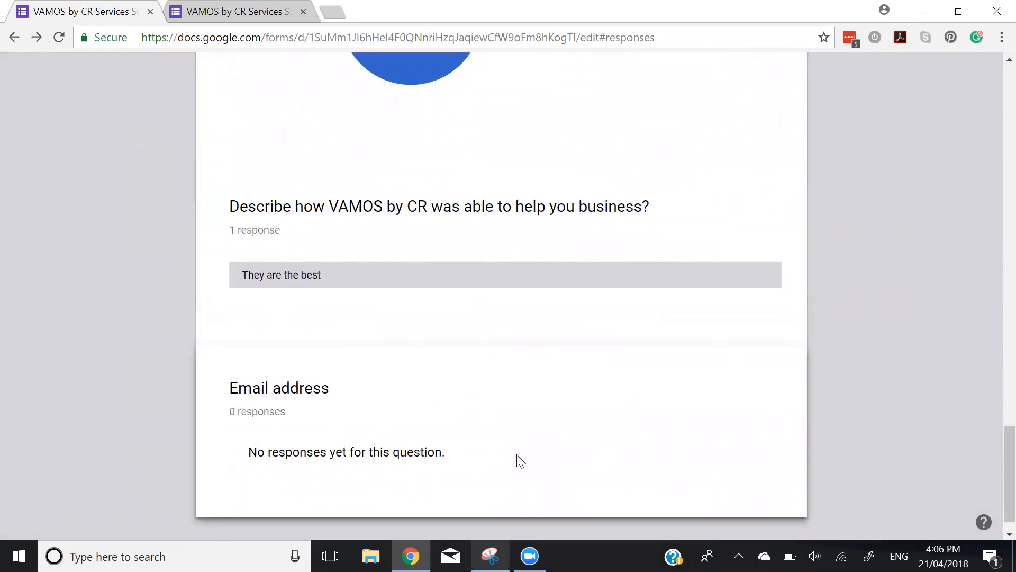
View the individual response, and open the survey's responses spreadsheet in Google Sheets
scroll(519, 460, "up", 20)
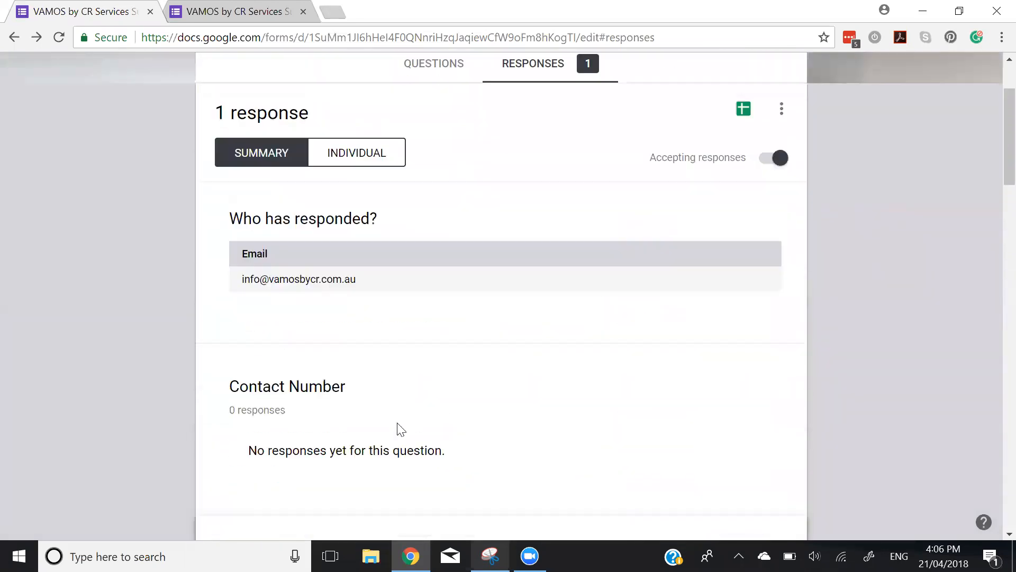
scroll(400, 428, "up", 3)
left_click(363, 271)
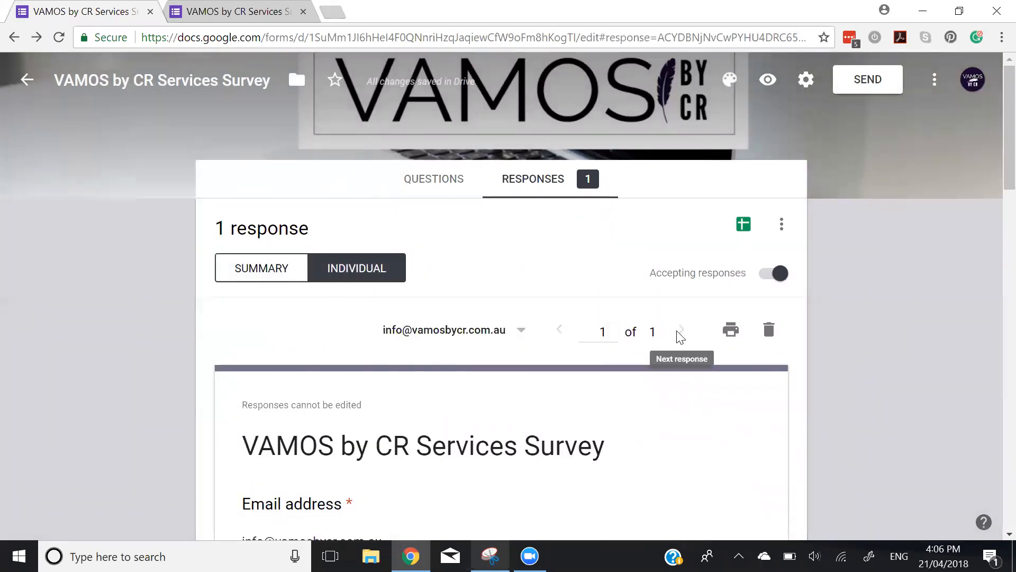
left_click(288, 273)
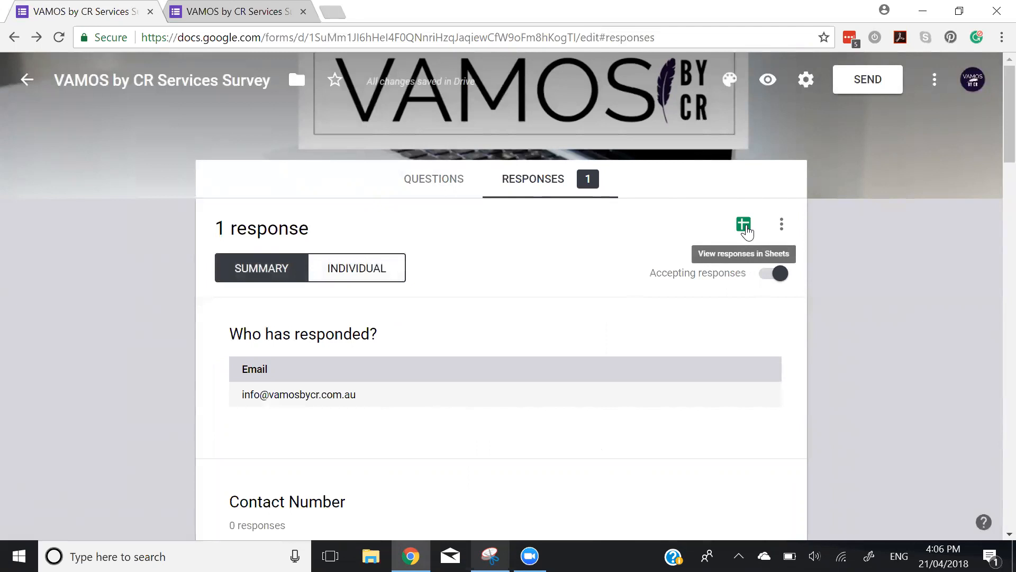
left_click(744, 226)
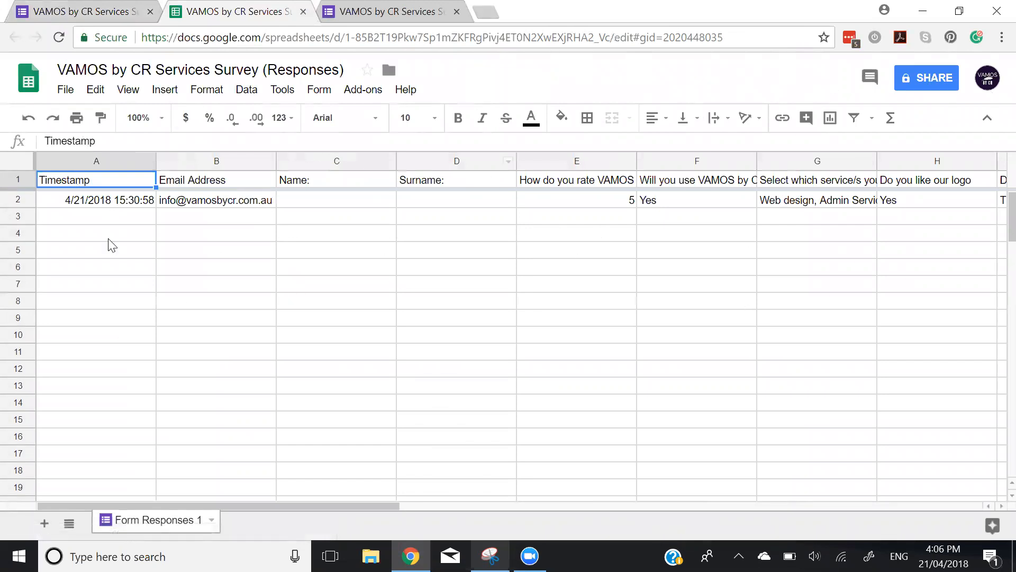
Return to the survey form and review the additional response options, such as email notifications, response destination and CSV download
left_click(104, 12)
left_click(781, 224)
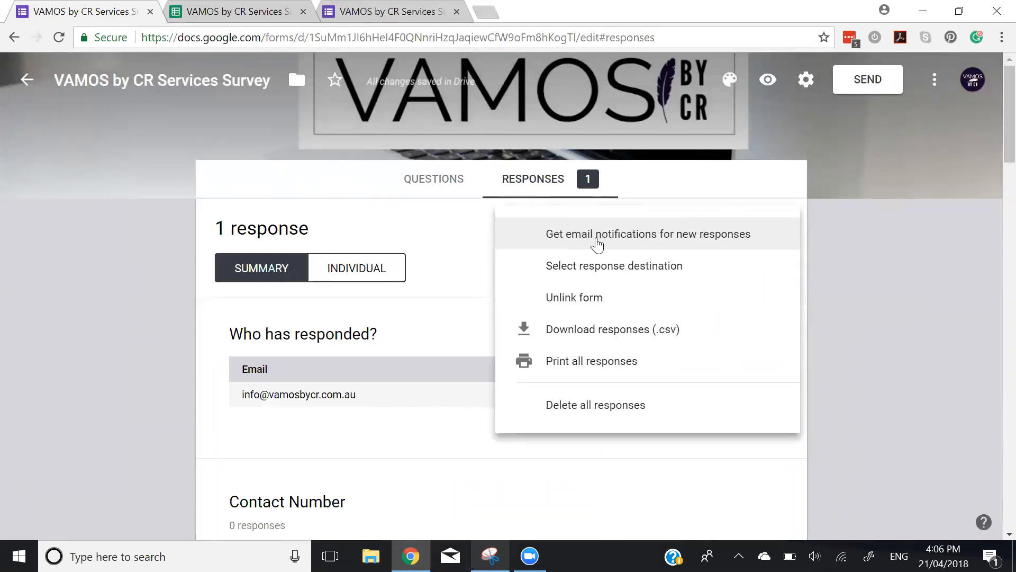
left_click(458, 243)
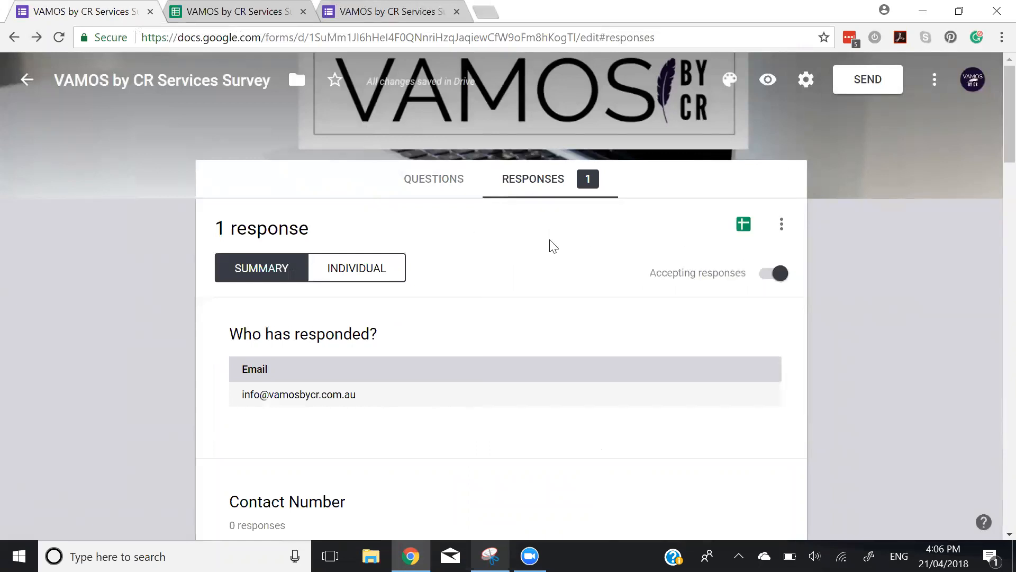
Stop the form from accepting responses and set the message for respondents to "No Longer Available"
left_click(771, 282)
triple_click(476, 339)
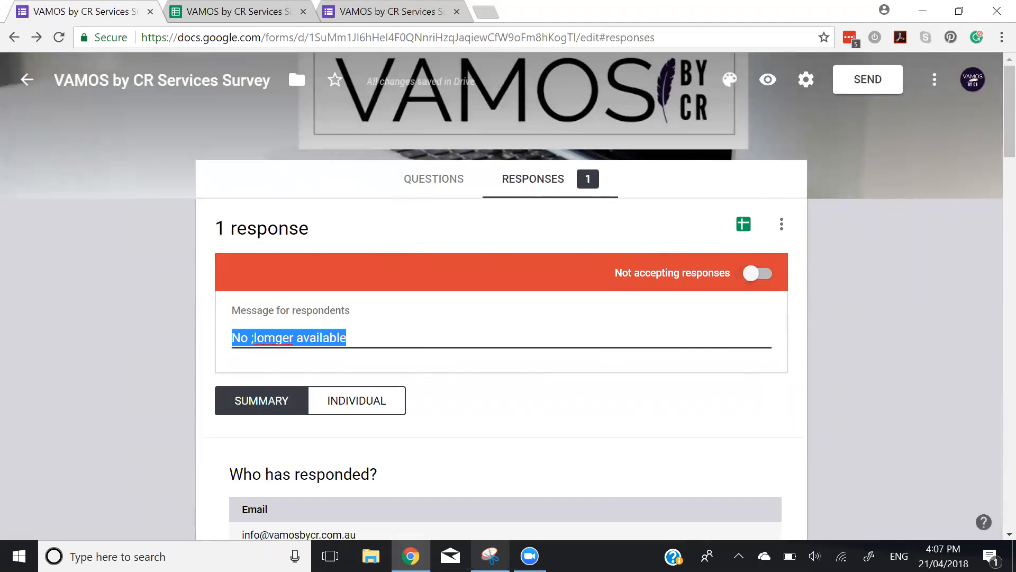
type("No Longer Available")
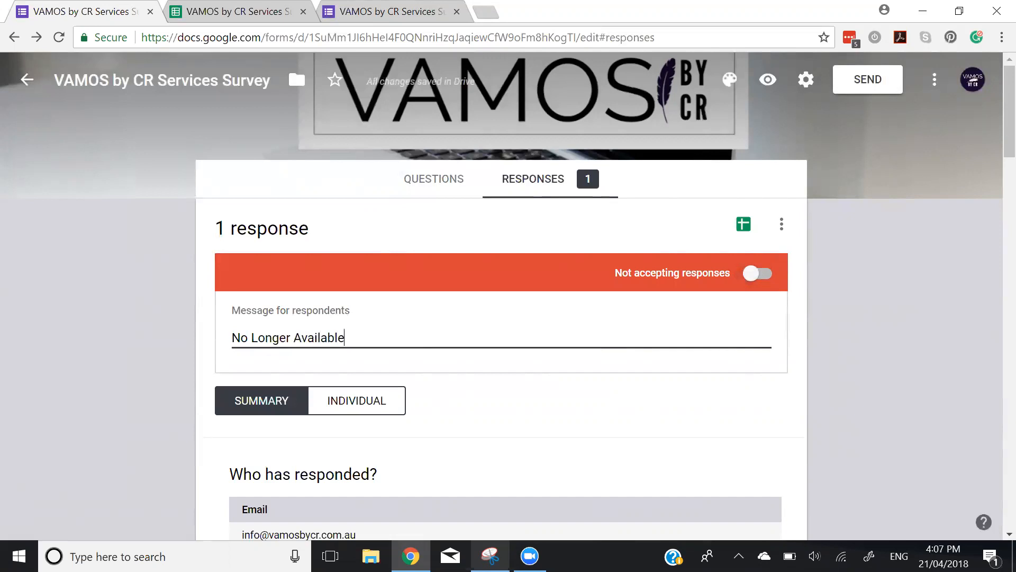
left_click(917, 317)
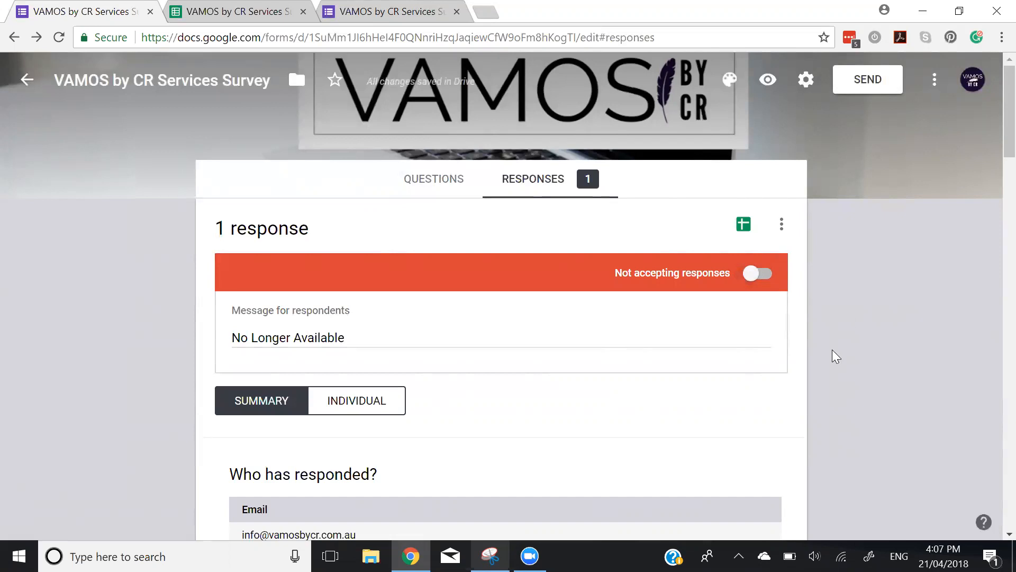
Return to the survey's questions and add a new section after the Contact Number question
left_click(437, 174)
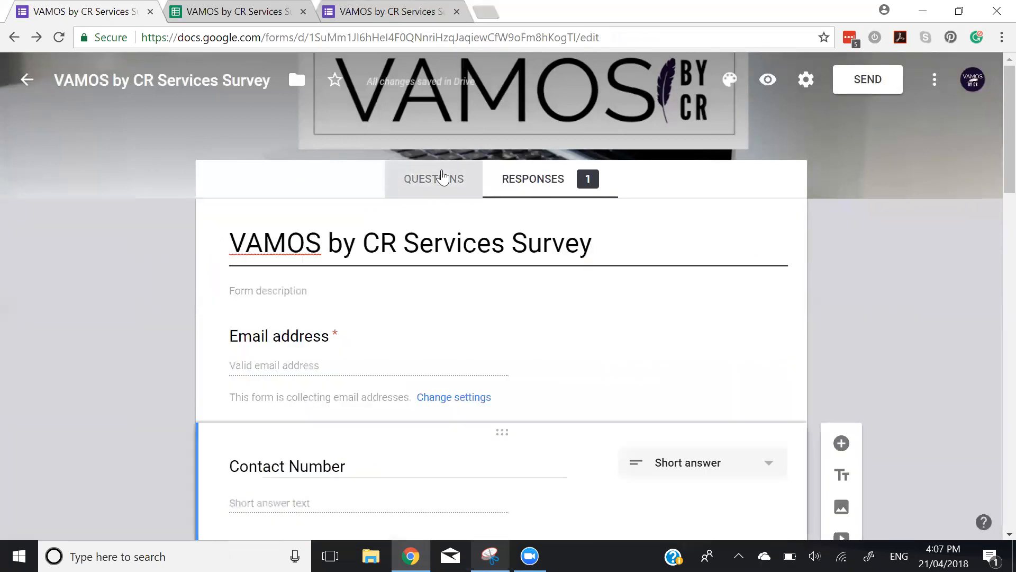
scroll(205, 327, "down", 1)
scroll(205, 327, "down", 5)
scroll(662, 415, "up", 4)
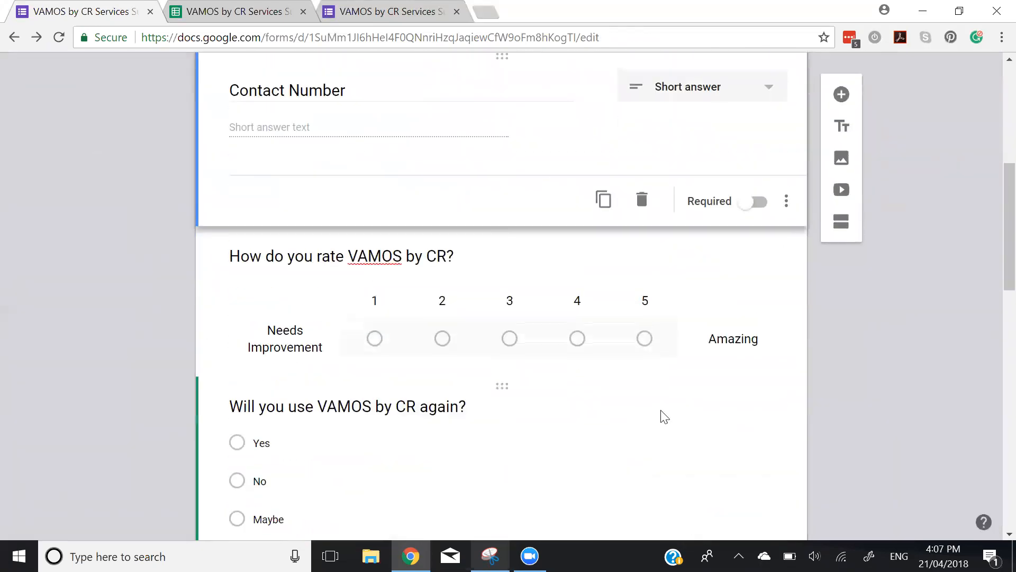
scroll(372, 435, "down", 3)
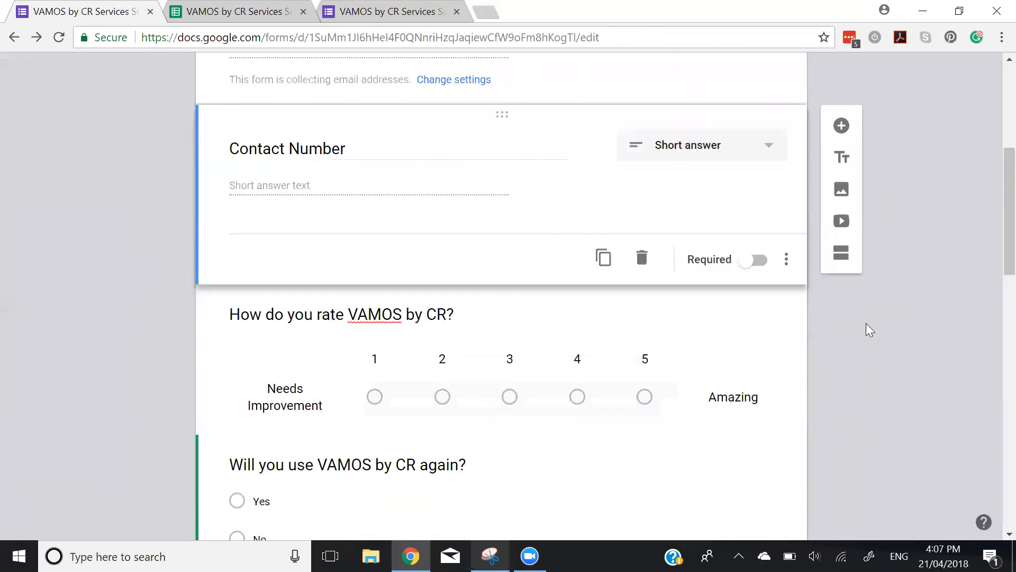
left_click(840, 262)
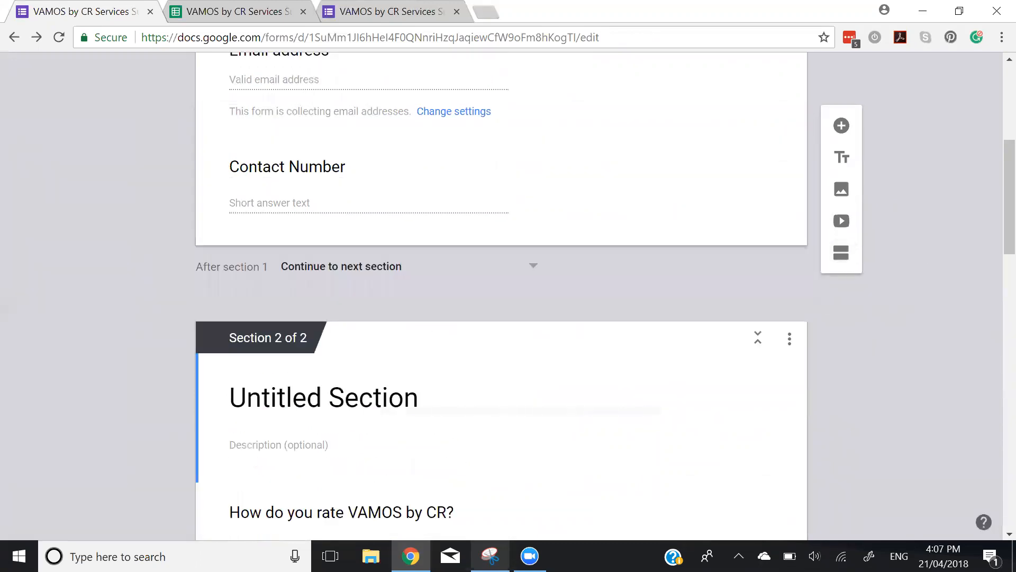
Review the choices for where respondents go after section 1, and close them without changing the selection
scroll(338, 318, "up", 1)
left_click(357, 354)
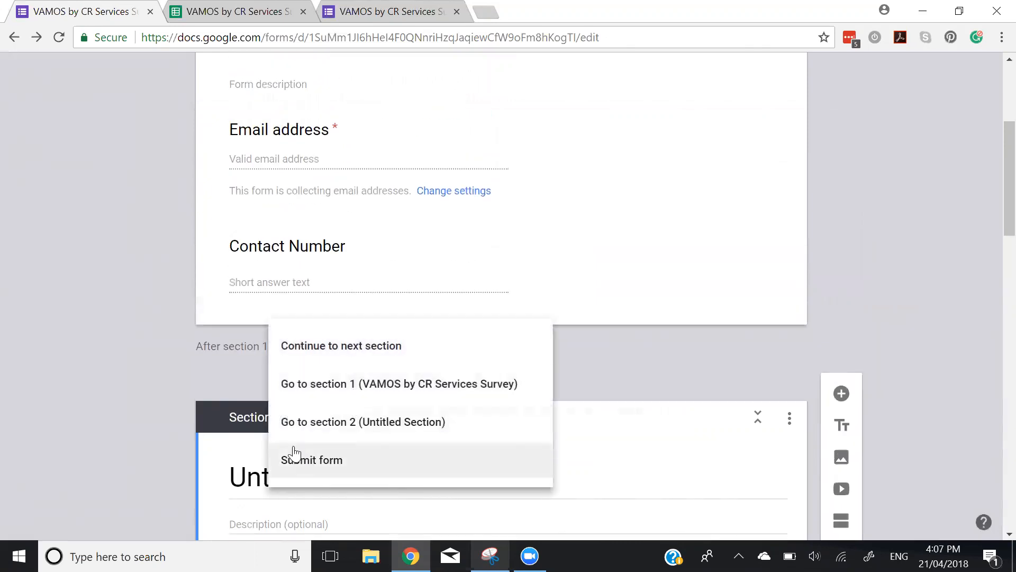
left_click(220, 373)
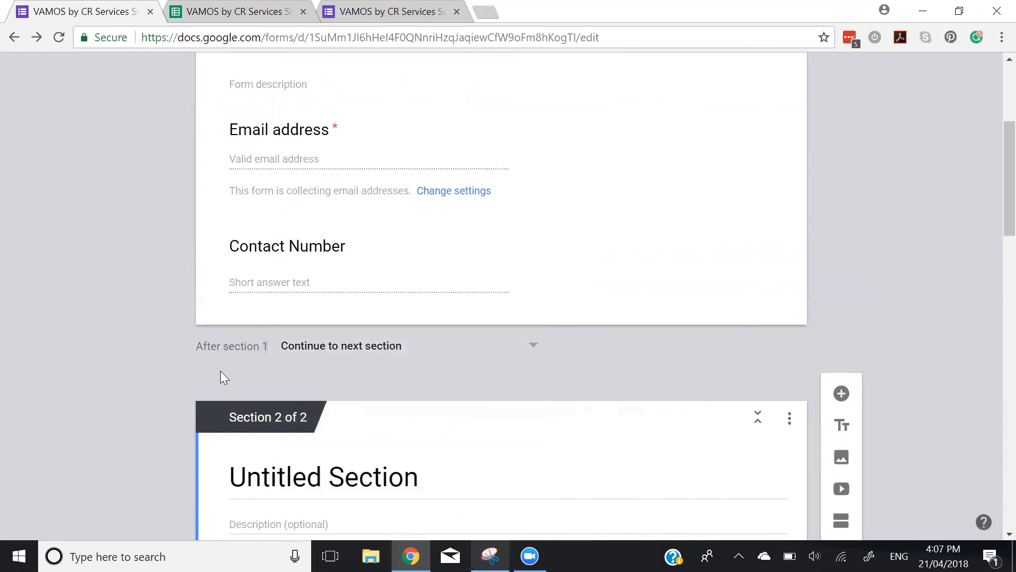
Review the untitled section's options and merge section 2 with the section above
left_click(789, 418)
scroll(716, 389, "down", 1)
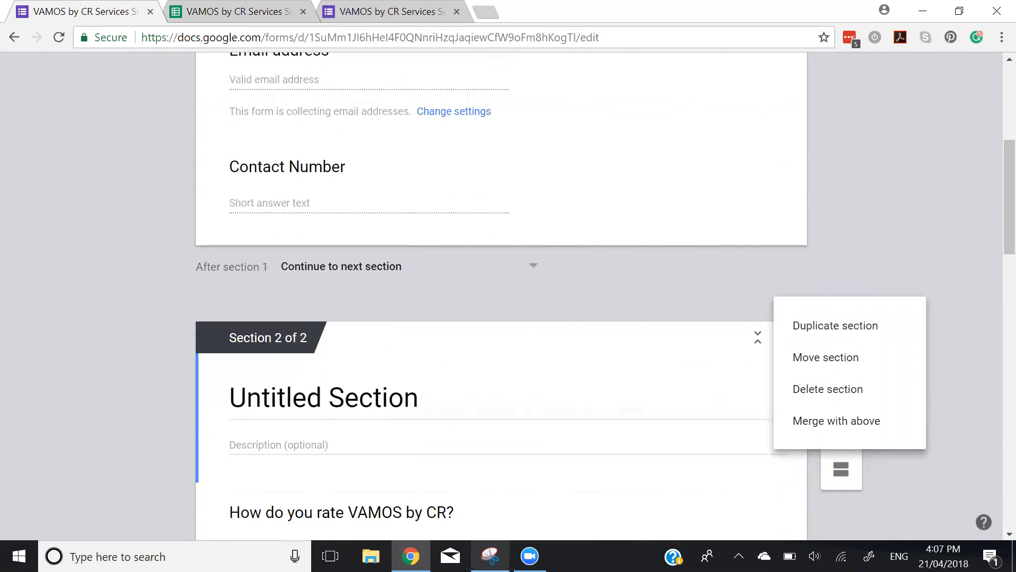
left_click(680, 350)
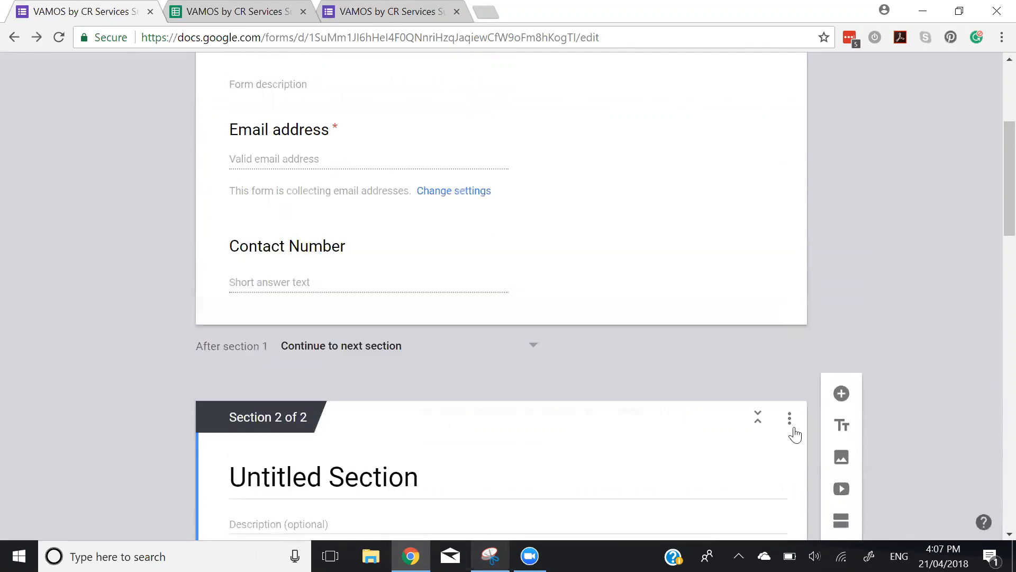
left_click(789, 423)
left_click(829, 347)
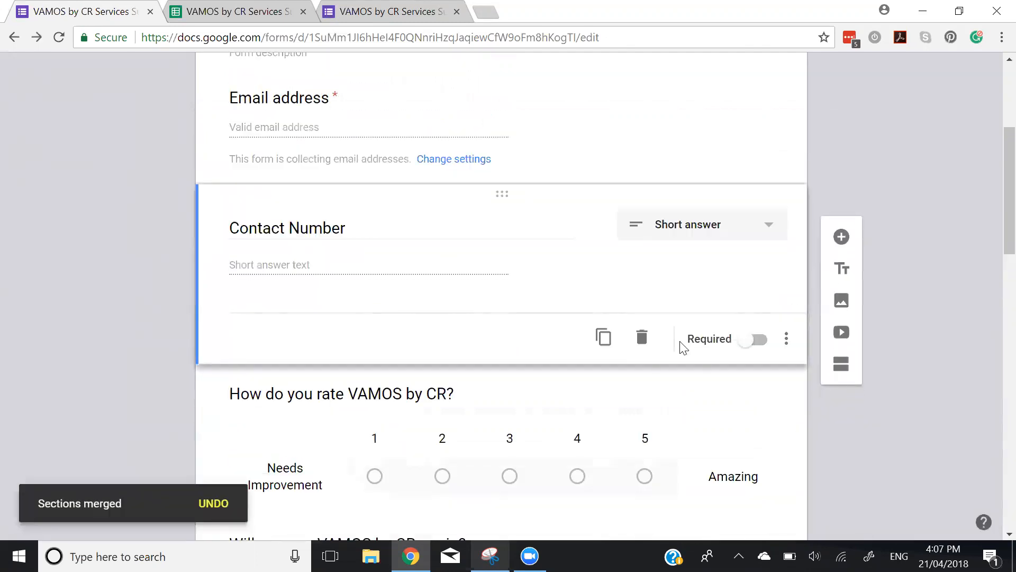
scroll(69, 281, "down", 1)
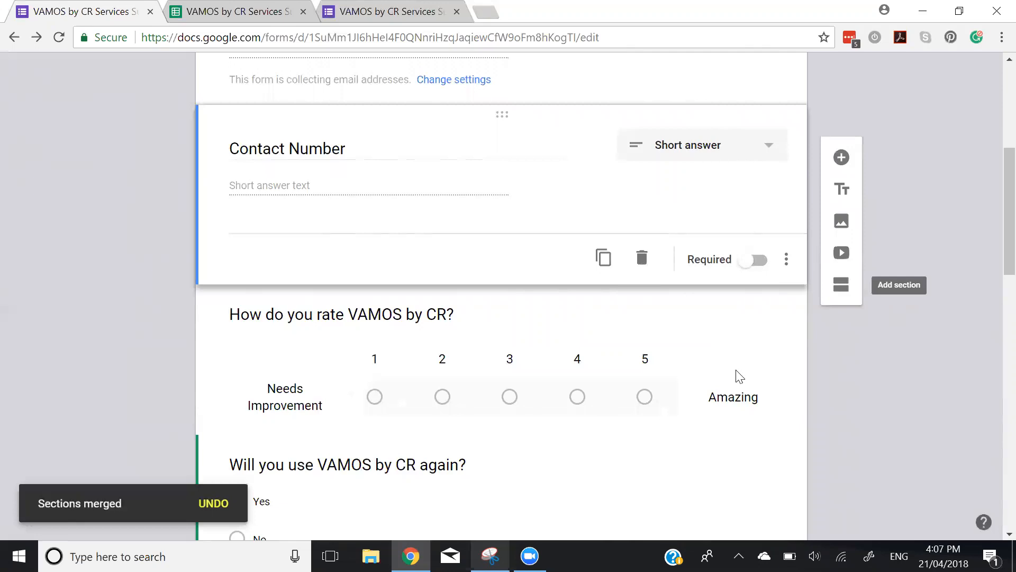
scroll(54, 381, "down", 8)
scroll(140, 379, "up", 12)
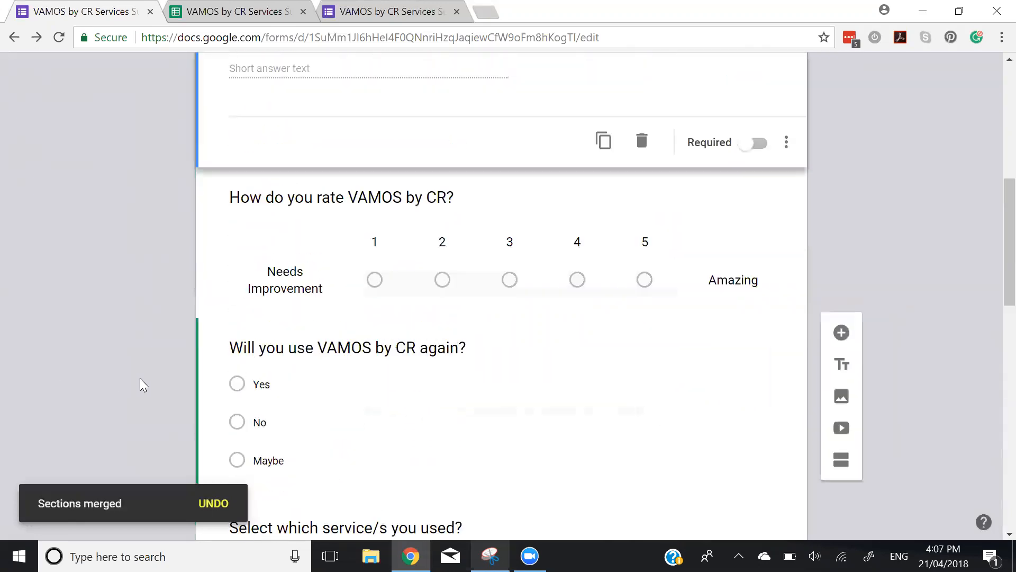
scroll(140, 378, "down", 3)
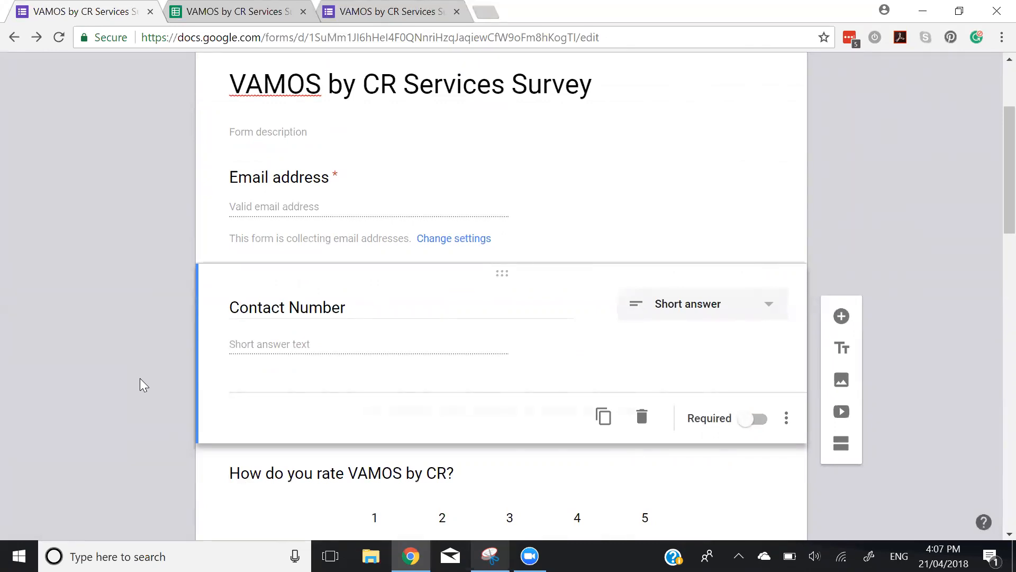
scroll(140, 378, "up", 3)
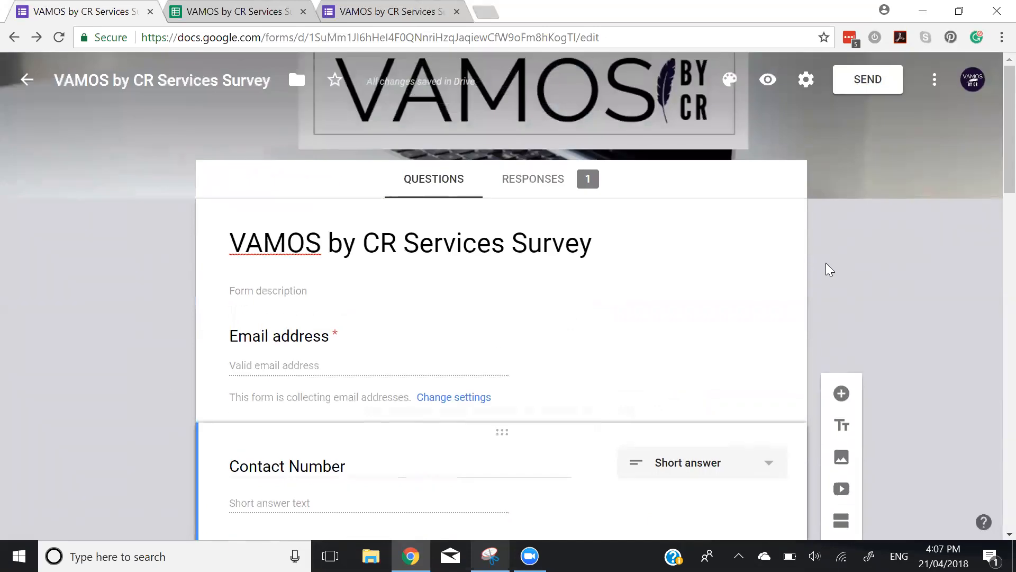